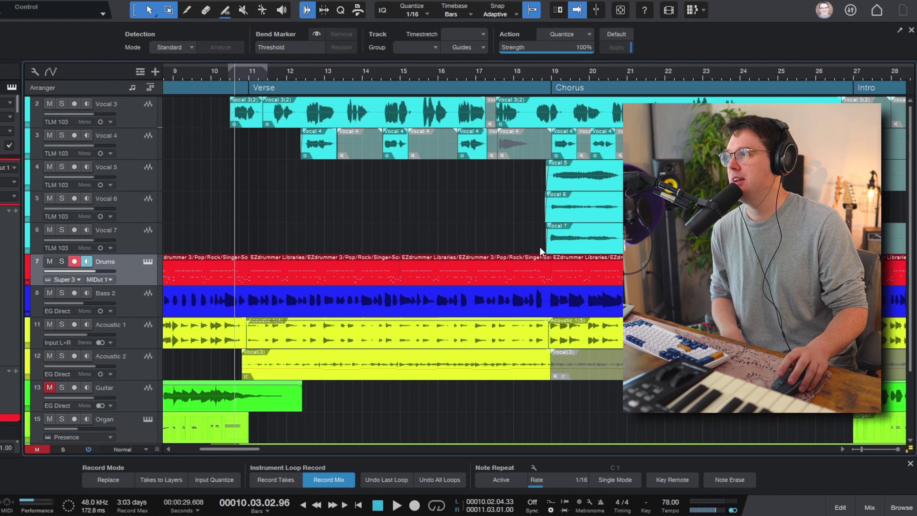
# Step: Rename the Vocal 3 track to Lead Vocal
pyautogui.moveTo(254, 82); pyautogui.dragTo(322, 252)
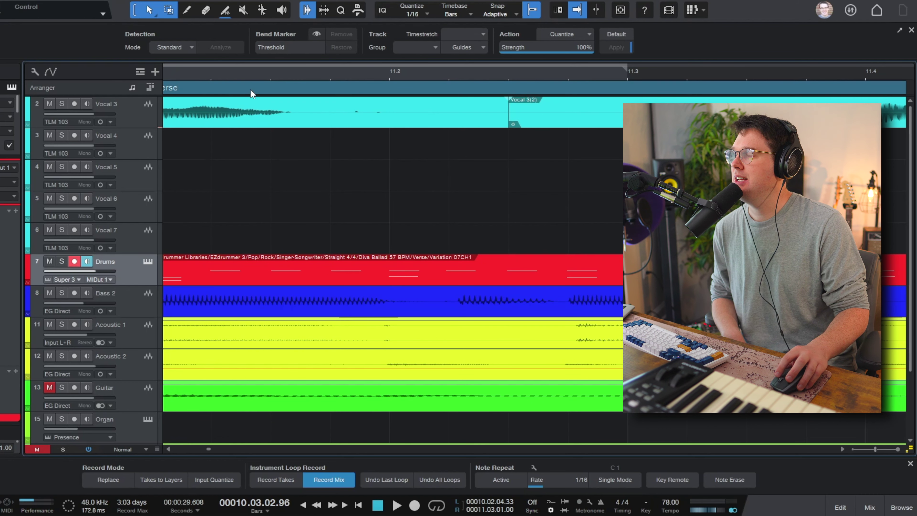
pyautogui.moveTo(265, 76); pyautogui.dragTo(262, 43)
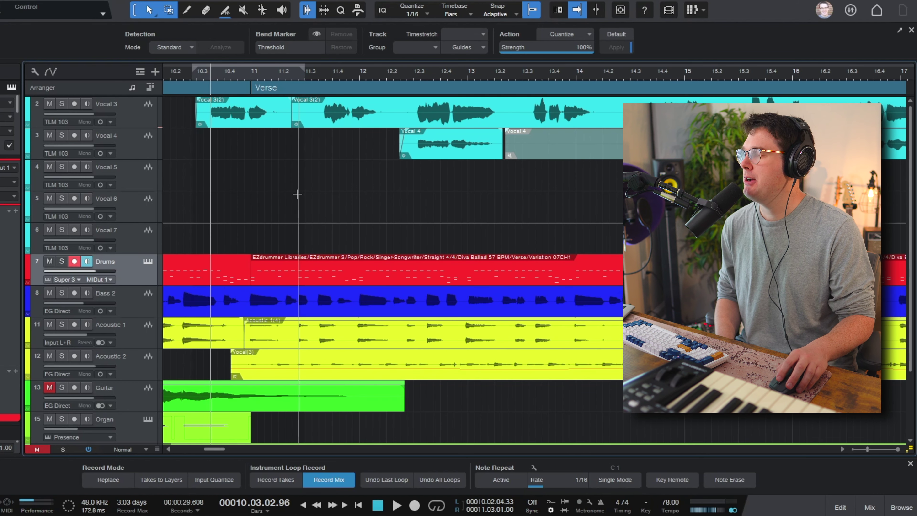
pyautogui.click(159, 156)
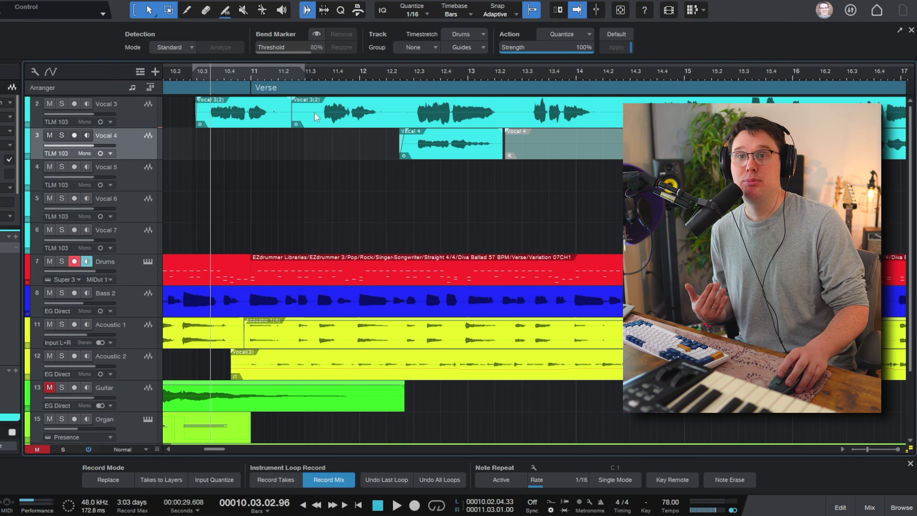
pyautogui.click(140, 109)
pyautogui.doubleClick(112, 103)
pyautogui.write('Lead Vocal')
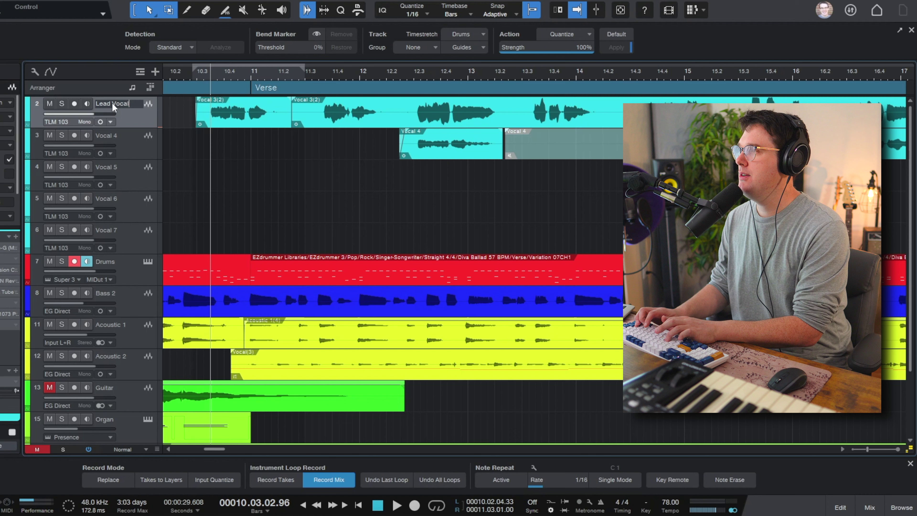
pyautogui.press('Return')
# Step: Rename the Vocal 4 track to Vocal Harmony 1
pyautogui.moveTo(390, 78); pyautogui.dragTo(382, 54)
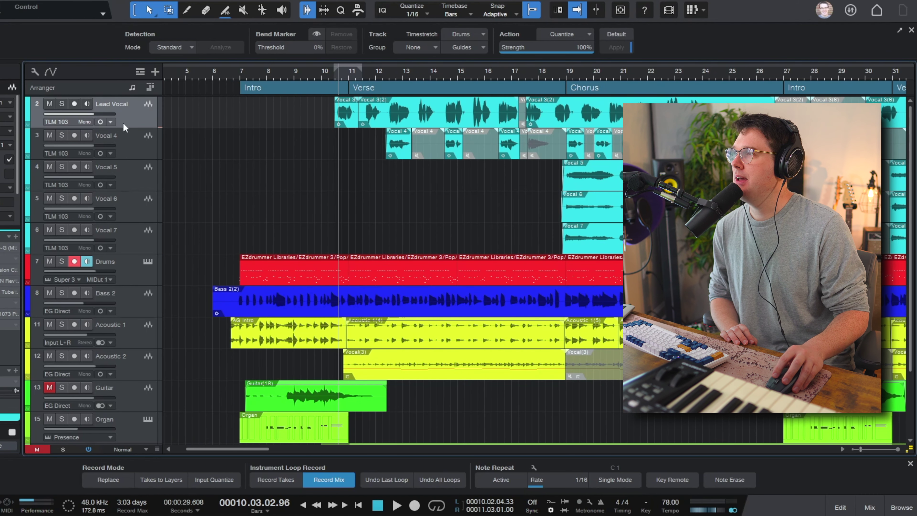
pyautogui.moveTo(538, 71); pyautogui.dragTo(506, 53)
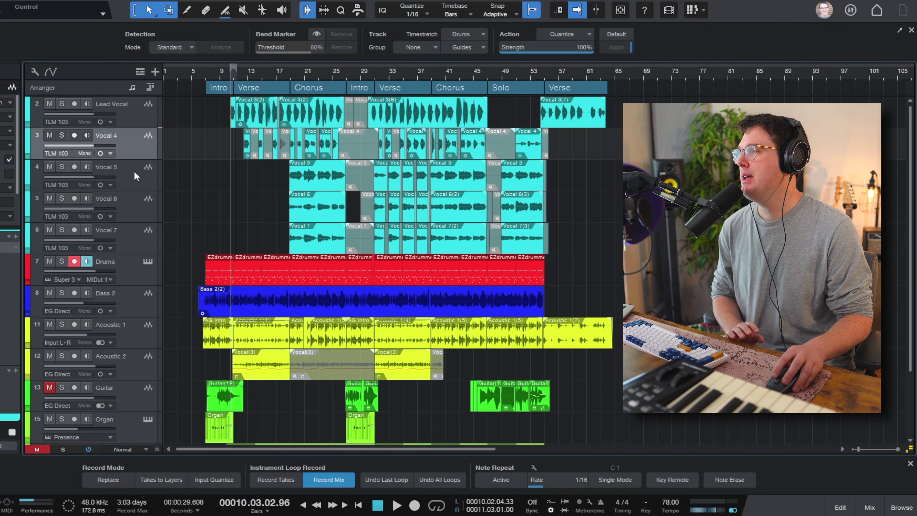
pyautogui.click(131, 145)
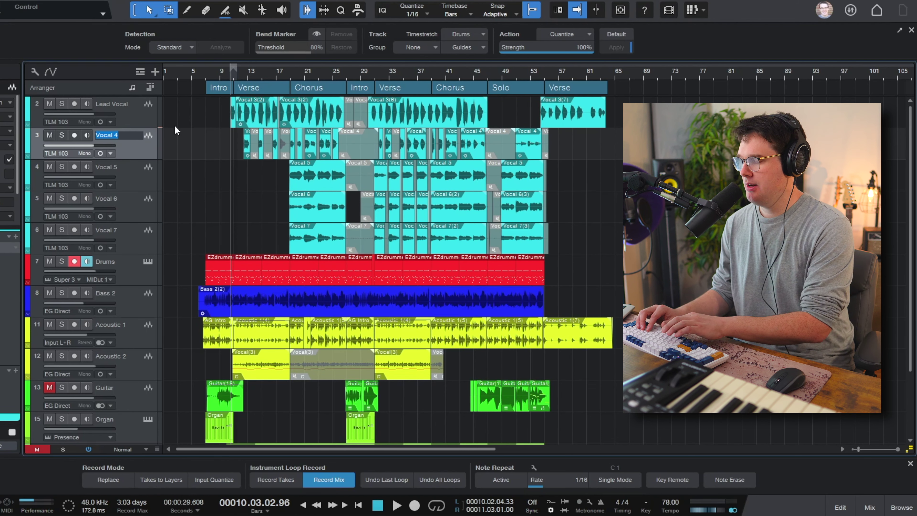
pyautogui.write('Vocal Harmony 1')
pyautogui.press('Return')
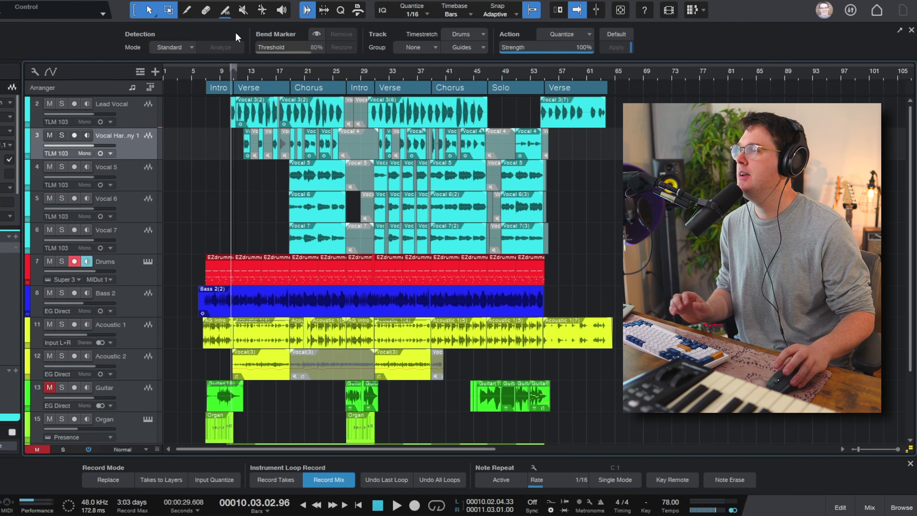
# Step: Hide the audio bend options and set the quantize value to 1/16
pyautogui.moveTo(241, 77); pyautogui.dragTo(245, 116)
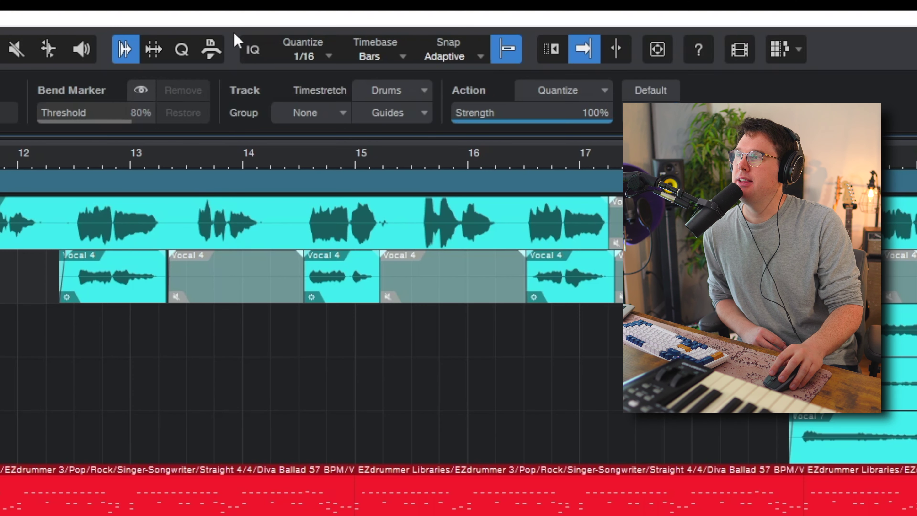
pyautogui.click(115, 42)
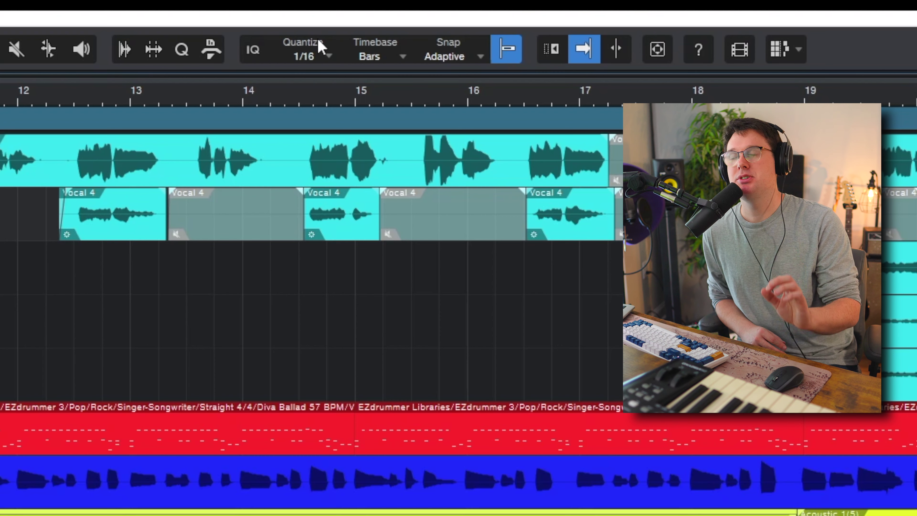
pyautogui.click(332, 57)
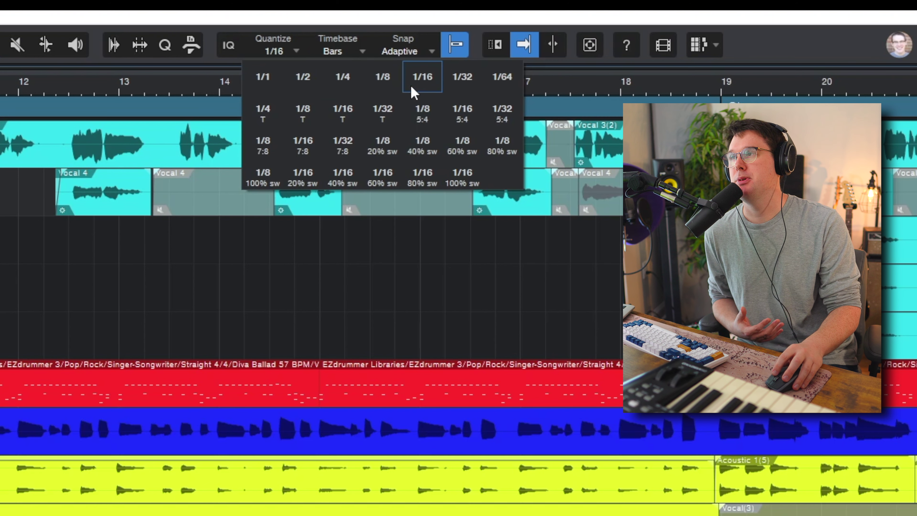
pyautogui.click(419, 82)
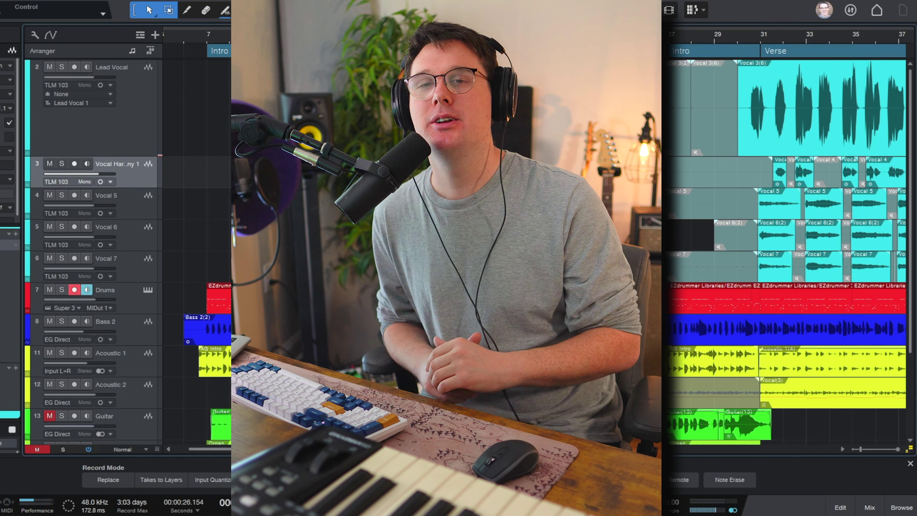
# Step: Play the song through the first verse and chorus, and enlarge the Vocal Harmony 1 track to show its waveforms larger
pyautogui.press('space')
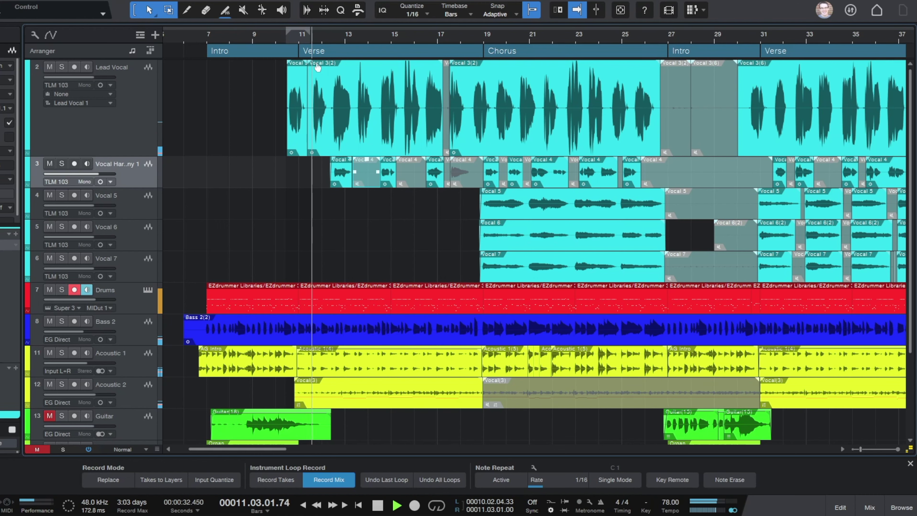
pyautogui.click(324, 41)
pyautogui.moveTo(325, 41); pyautogui.dragTo(329, 60)
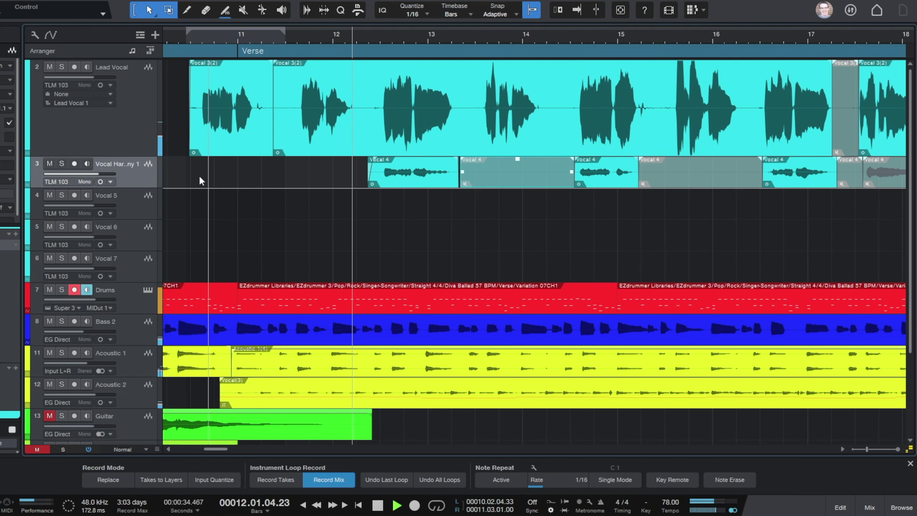
pyautogui.moveTo(145, 187); pyautogui.dragTo(141, 260)
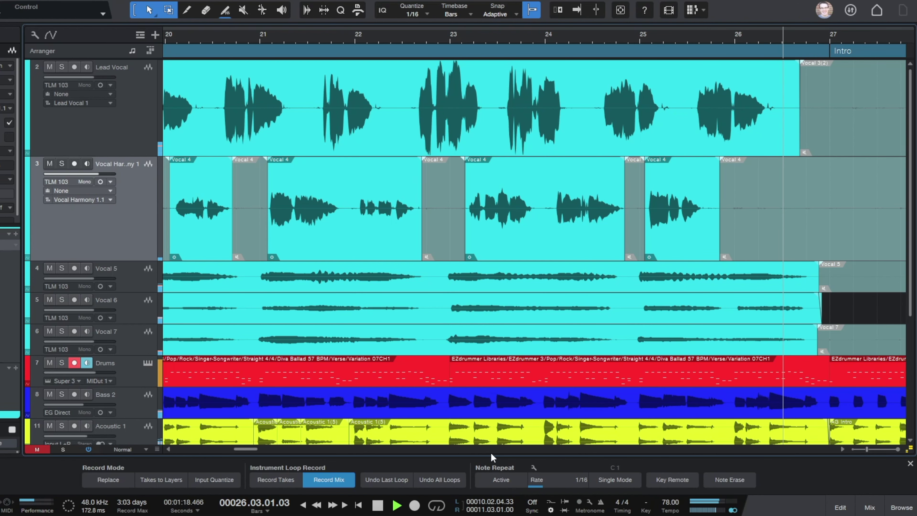
pyautogui.press('space')
pyautogui.press('f')
# Step: Show the bend markers on the first Lead Vocal clip before the verse and remove its automatically detected markers
pyautogui.hscroll(-10, 490, 452)
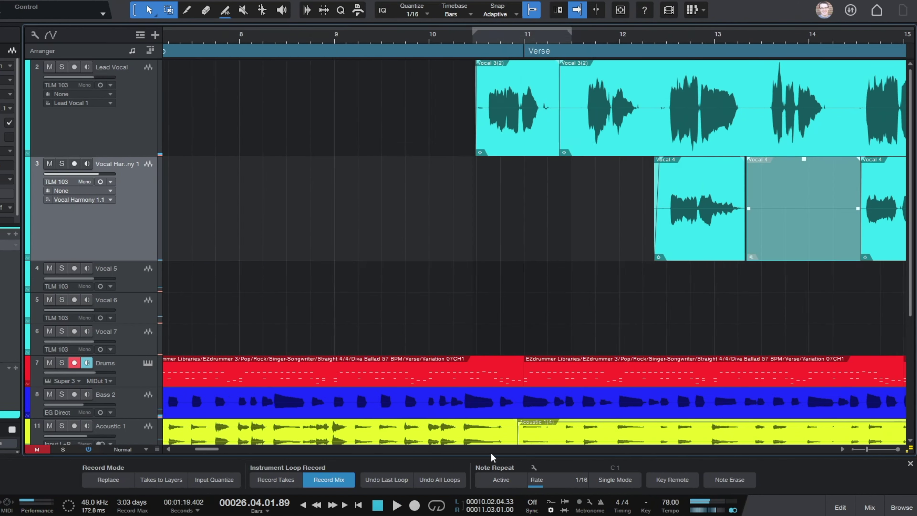
pyautogui.hscroll(2, 490, 452)
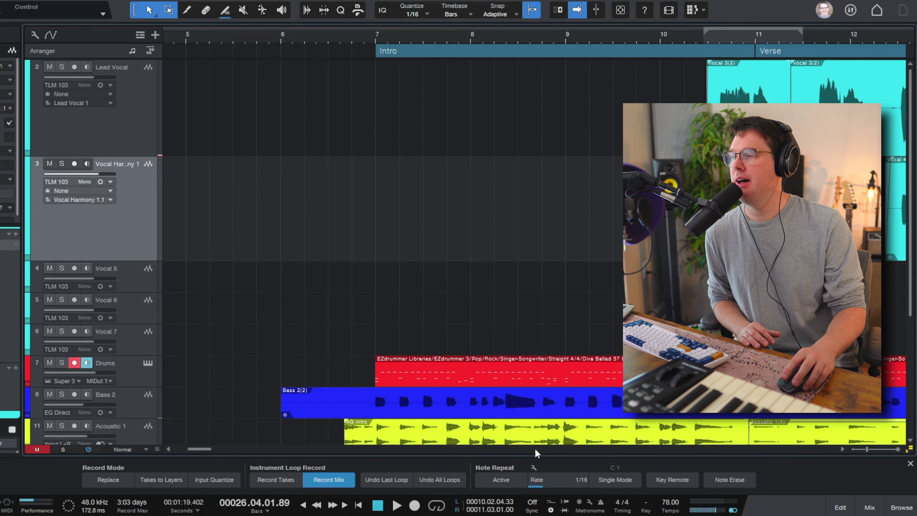
pyautogui.hscroll(20, 534, 450)
pyautogui.hscroll(2, 535, 453)
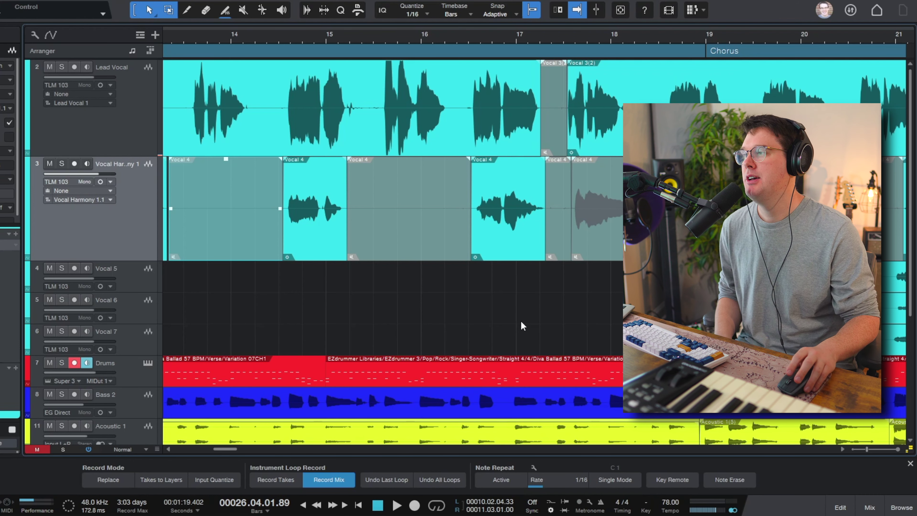
pyautogui.hscroll(-6, 473, 442)
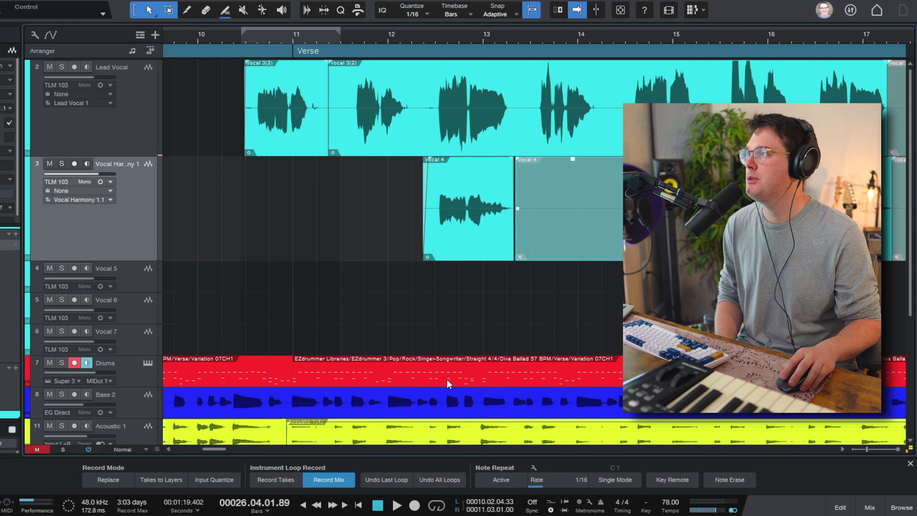
pyautogui.moveTo(246, 37); pyautogui.dragTo(238, 66)
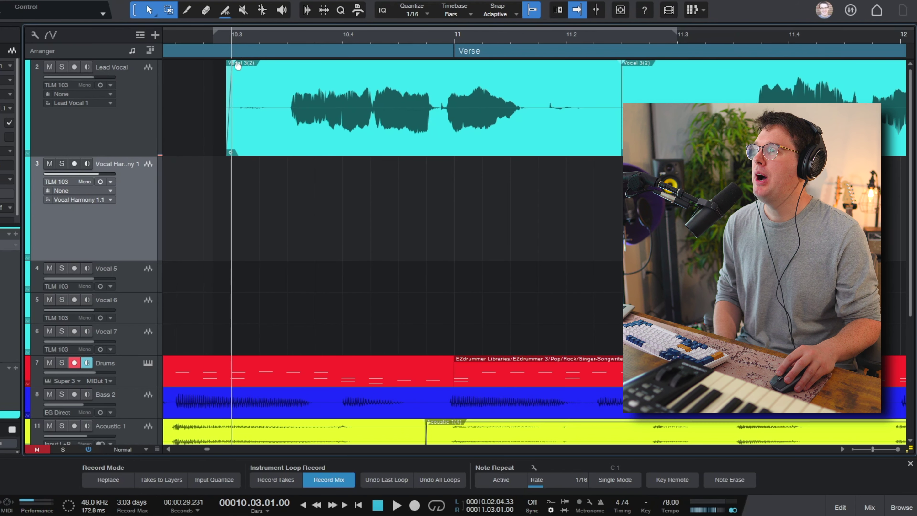
pyautogui.click(384, 144)
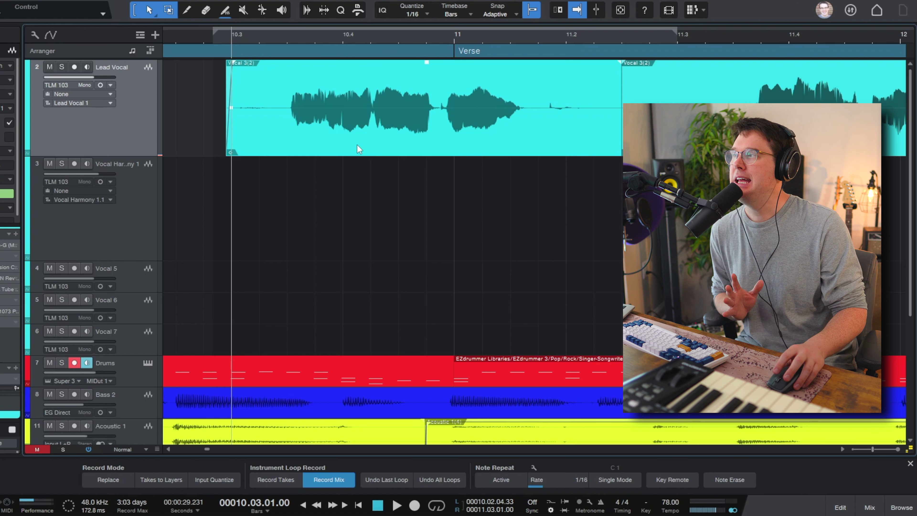
pyautogui.rightClick(377, 143)
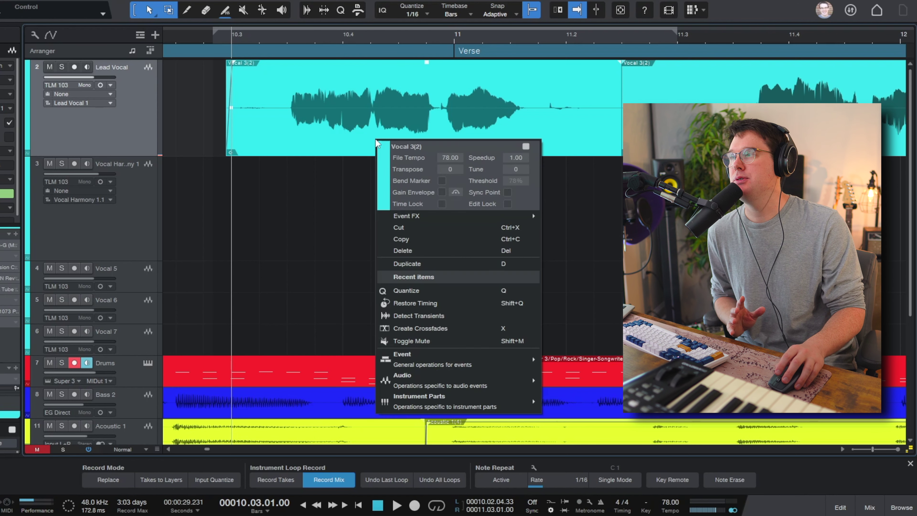
pyautogui.click(441, 180)
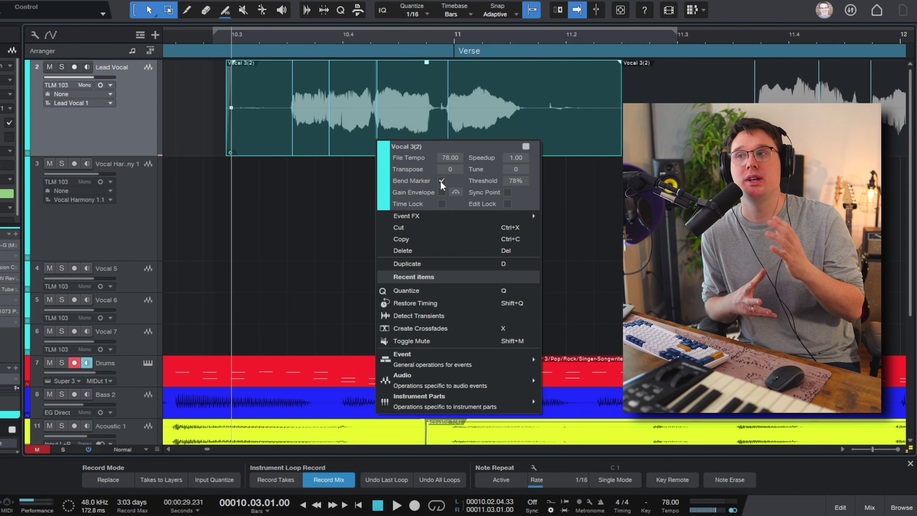
pyautogui.click(298, 217)
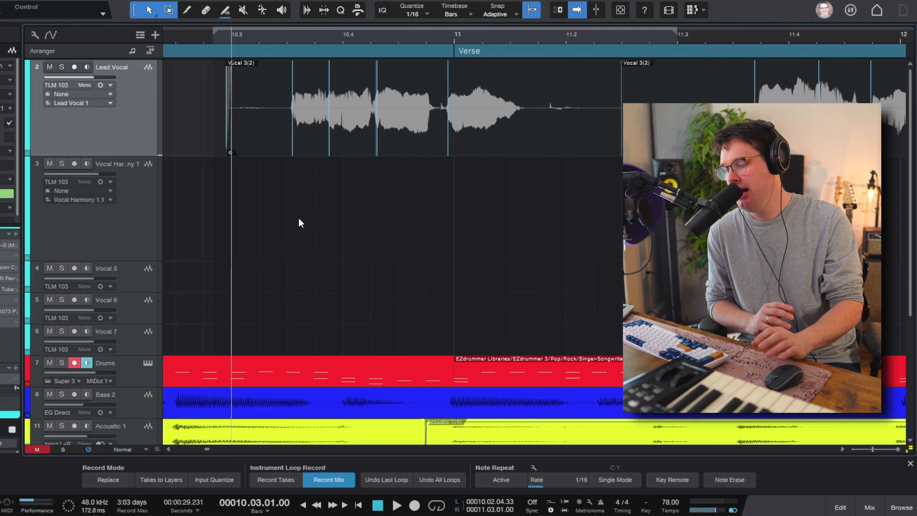
pyautogui.press('7')
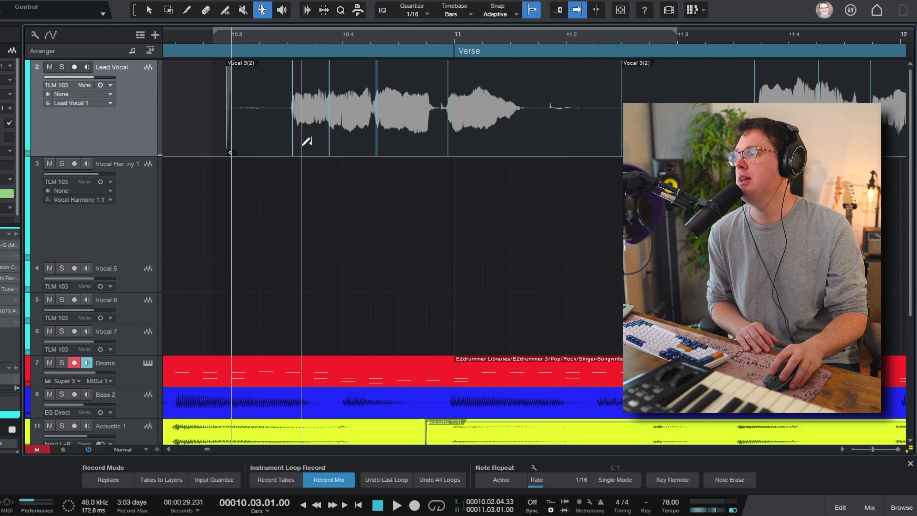
pyautogui.doubleClick(329, 149)
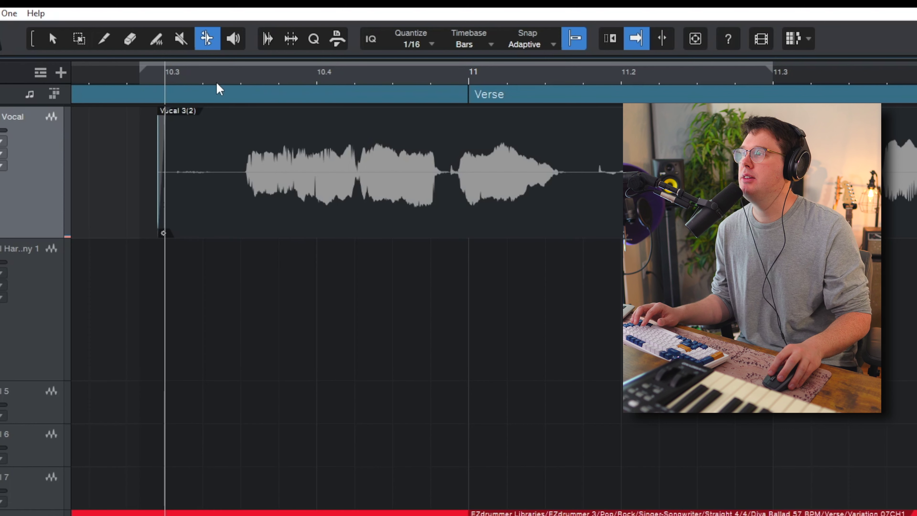
# Step: Place the playback cursor on the grid line midway between 10.3 and 10.4, just before the first Lead Vocal phrase begins
pyautogui.moveTo(238, 80); pyautogui.dragTo(238, 93)
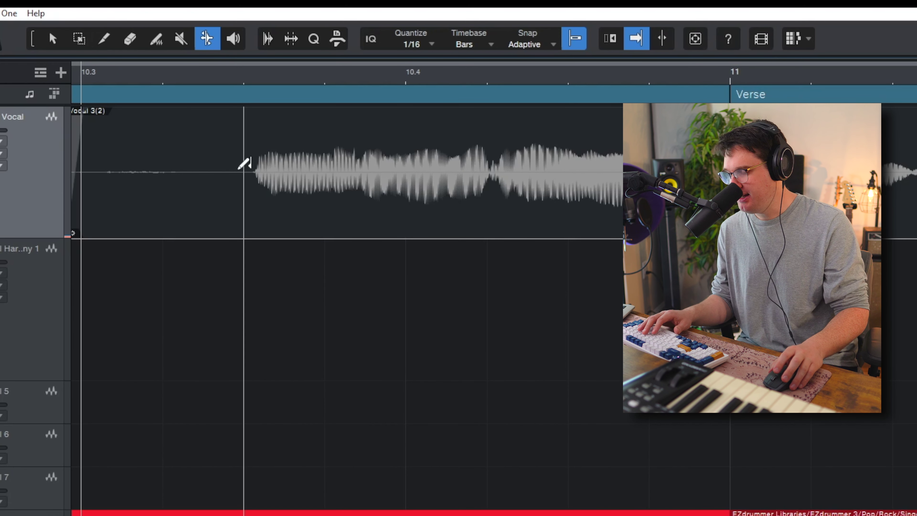
pyautogui.press('7')
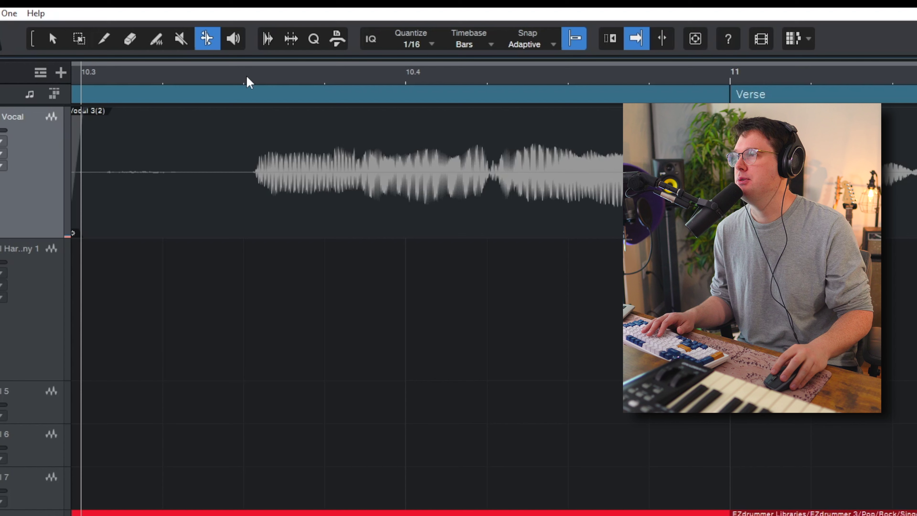
pyautogui.moveTo(241, 78); pyautogui.dragTo(243, 131)
pyautogui.moveTo(283, 86); pyautogui.dragTo(298, 17)
pyautogui.click(297, 80)
pyautogui.moveTo(302, 84); pyautogui.dragTo(299, 130)
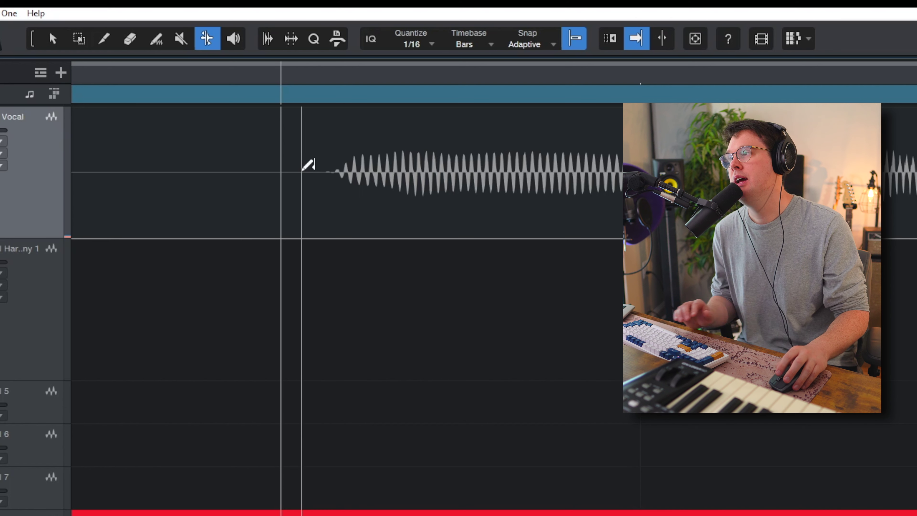
# Step: Slide the first Lead Vocal clip earlier so its vocal onset meets the playback cursor, and shift the clip back
pyautogui.press('1')
pyautogui.moveTo(361, 220); pyautogui.dragTo(307, 221)
pyautogui.moveTo(305, 74); pyautogui.dragTo(263, 17)
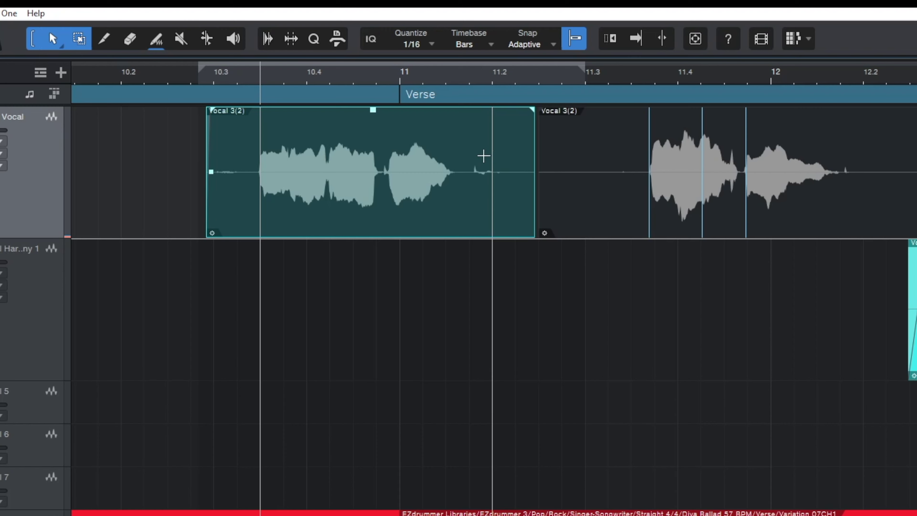
pyautogui.moveTo(257, 85); pyautogui.dragTo(275, 120)
pyautogui.moveTo(777, 75); pyautogui.dragTo(729, 33)
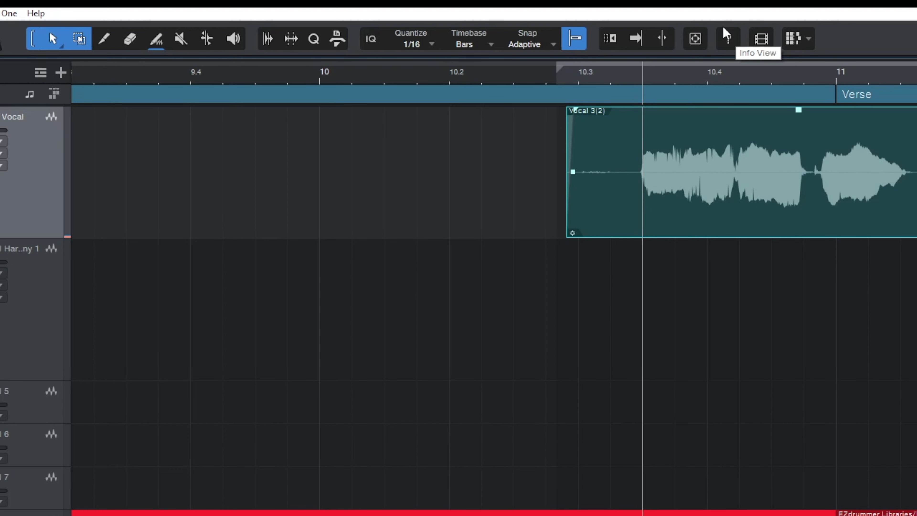
pyautogui.hotkey('alt', 'Right')
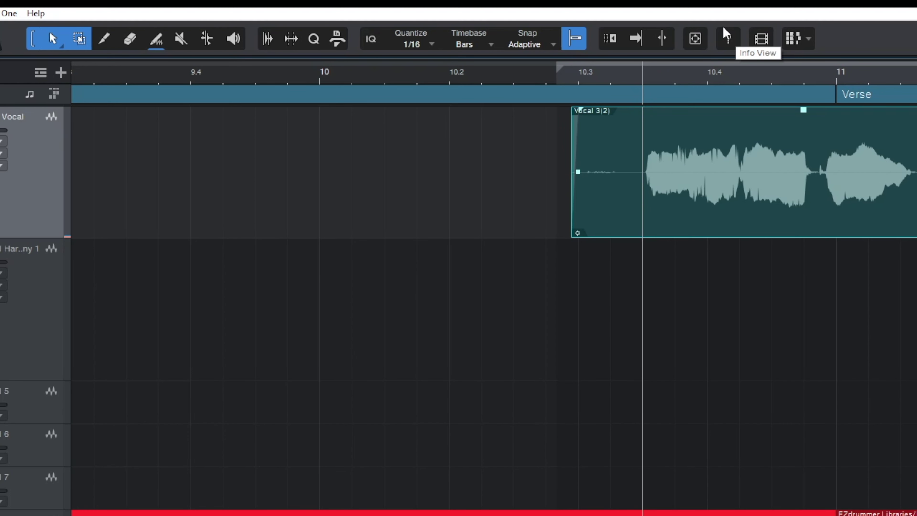
# Step: Insert a bend marker right at the start of the first phrase in the first Lead Vocal clip
pyautogui.moveTo(737, 88); pyautogui.dragTo(731, 108)
pyautogui.press('7')
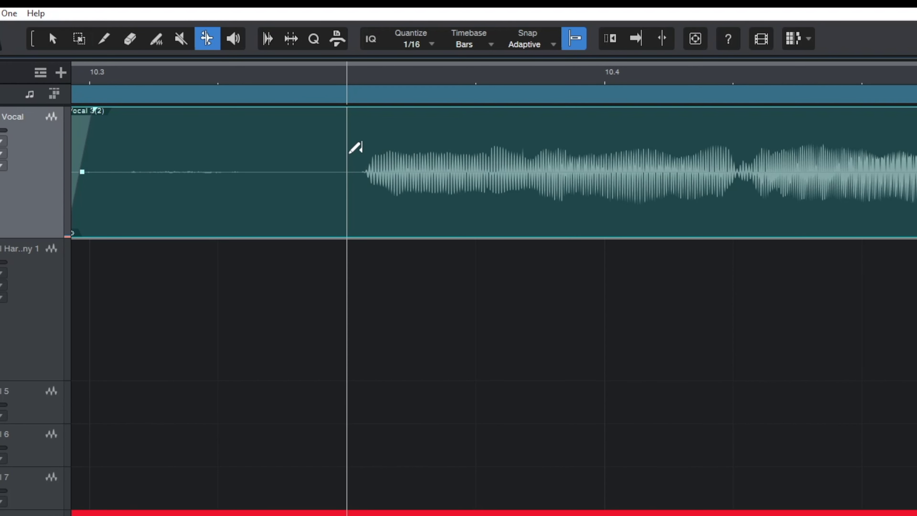
pyautogui.moveTo(366, 93); pyautogui.dragTo(369, 107)
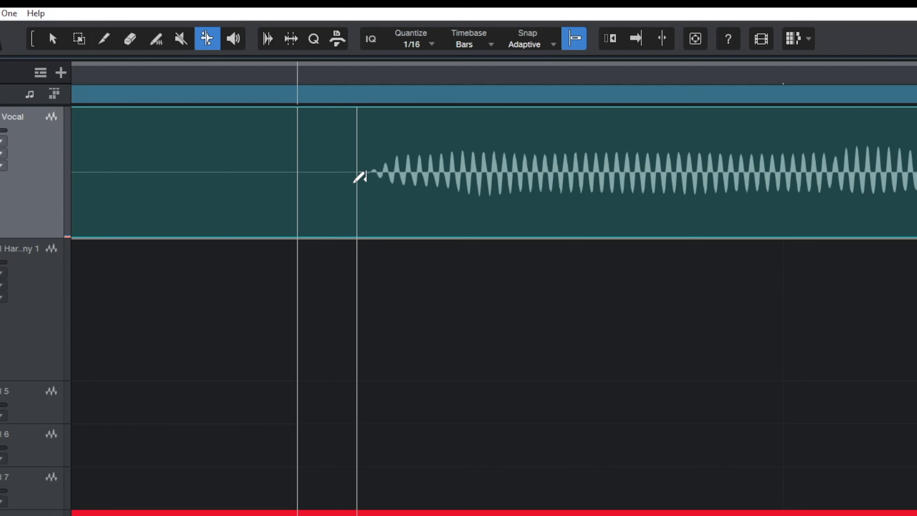
pyautogui.click(361, 188)
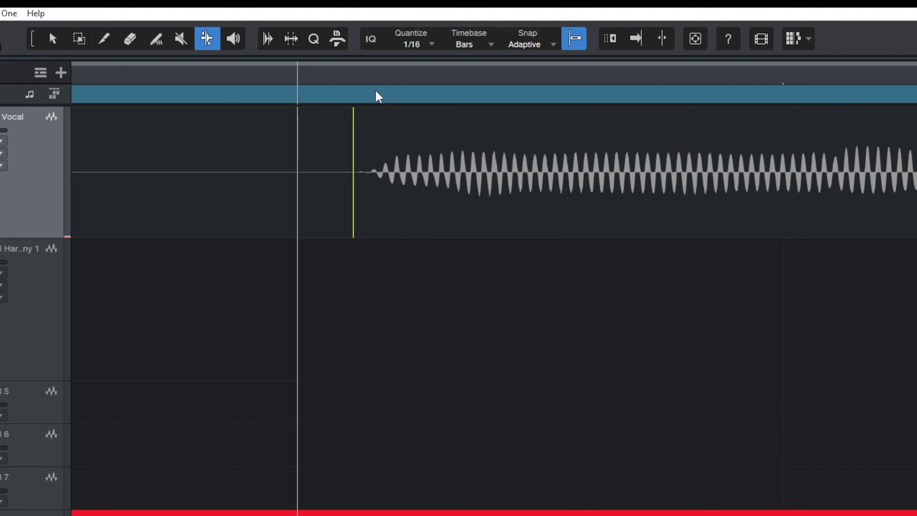
# Step: Insert bend markers at the starts of the second and third phrases and at the third phrase's end in the first Lead Vocal clip
pyautogui.moveTo(394, 77); pyautogui.dragTo(366, 44)
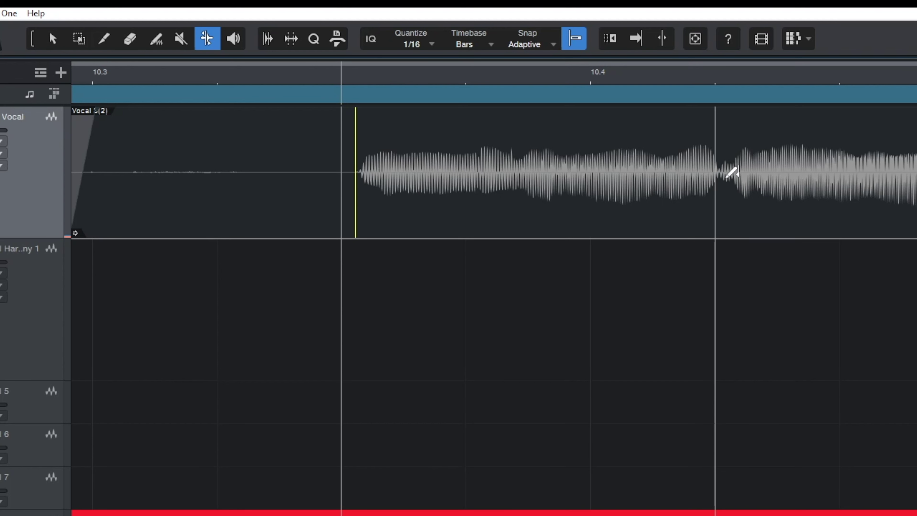
pyautogui.moveTo(747, 82); pyautogui.dragTo(735, 114)
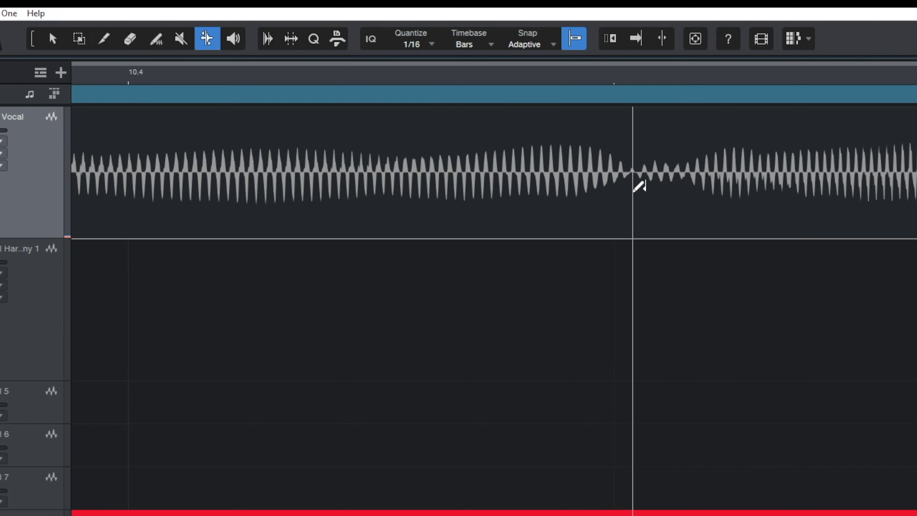
pyautogui.moveTo(539, 77); pyautogui.dragTo(506, 36)
pyautogui.moveTo(691, 85); pyautogui.dragTo(683, 117)
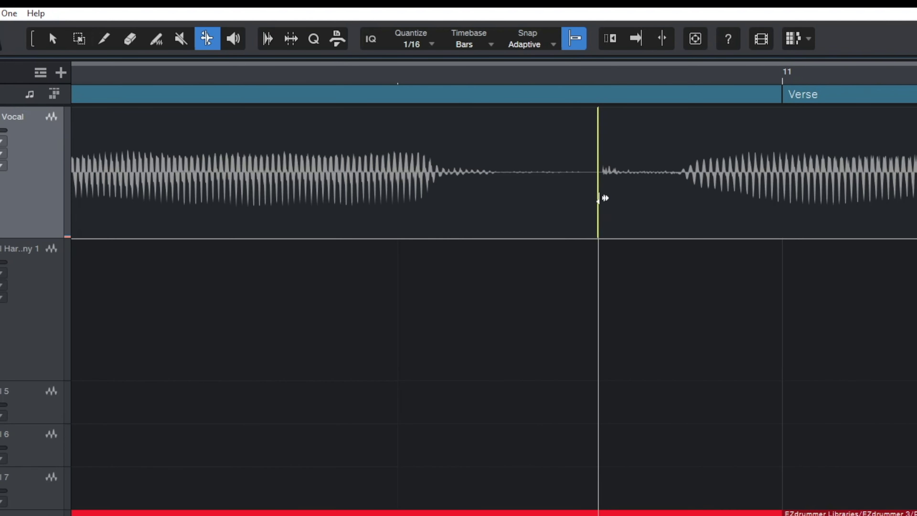
pyautogui.moveTo(550, 81); pyautogui.dragTo(530, 35)
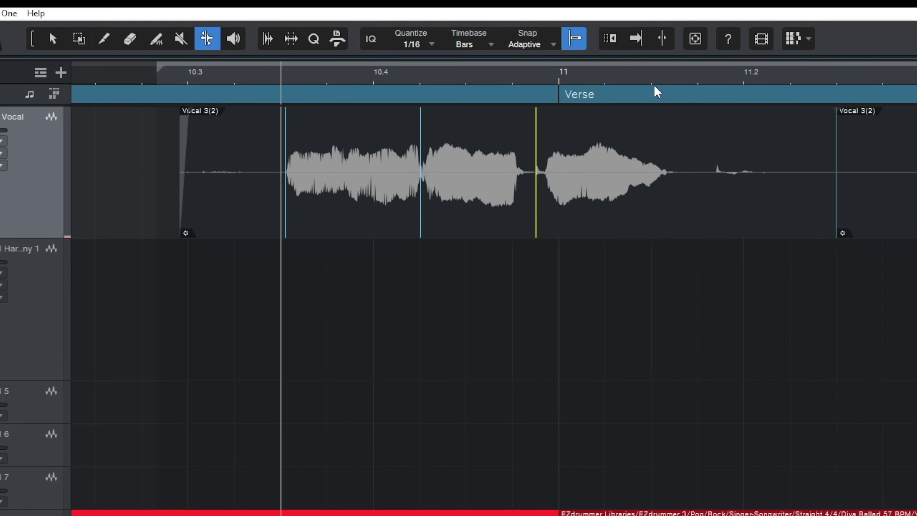
pyautogui.moveTo(674, 80); pyautogui.dragTo(662, 118)
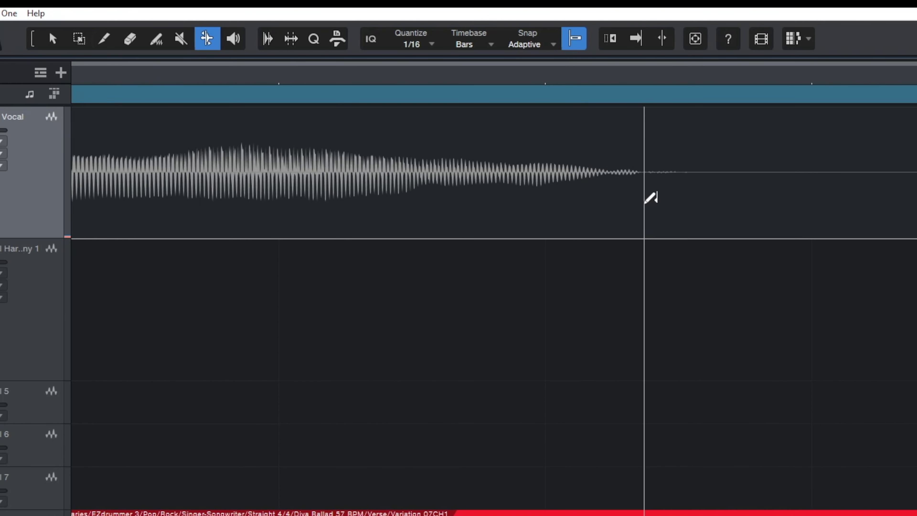
pyautogui.click(658, 206)
pyautogui.moveTo(677, 86); pyautogui.dragTo(687, 68)
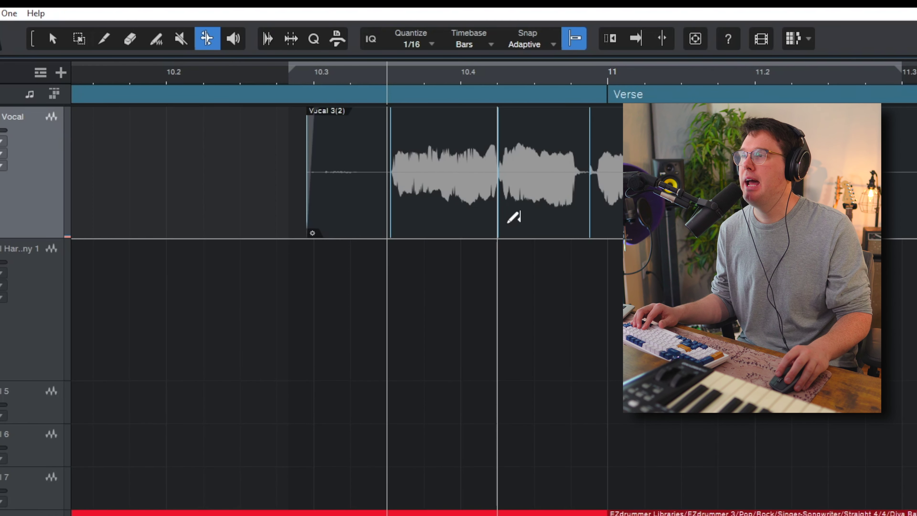
# Step: Select the first Lead Vocal clip and choose 1/16 as the quantize value
pyautogui.press('1')
pyautogui.click(538, 221)
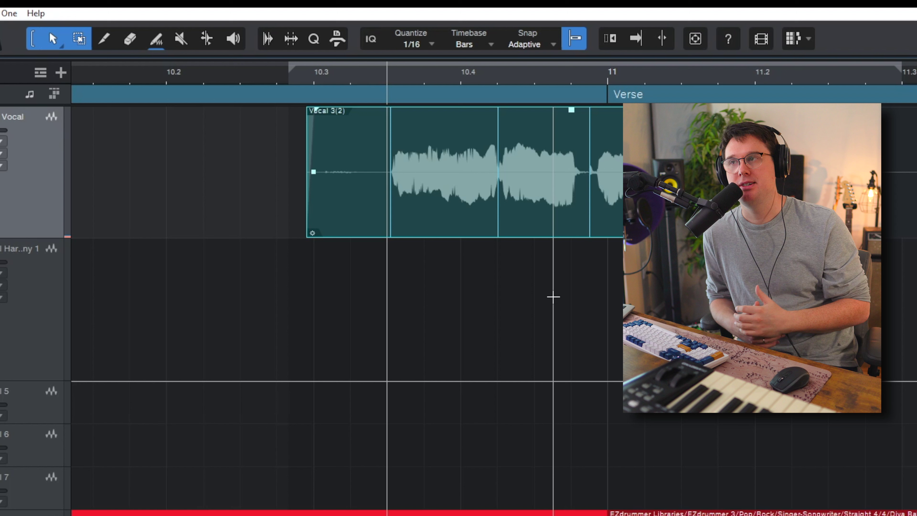
pyautogui.click(421, 41)
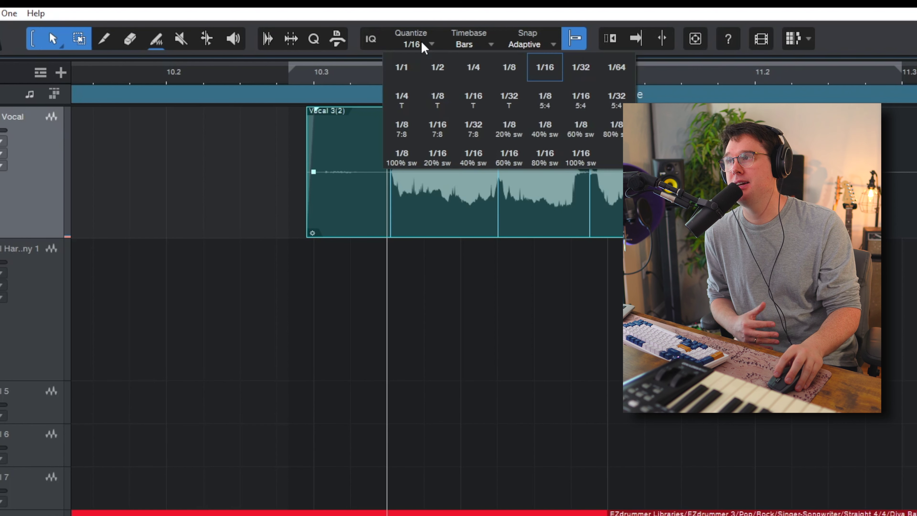
pyautogui.click(534, 69)
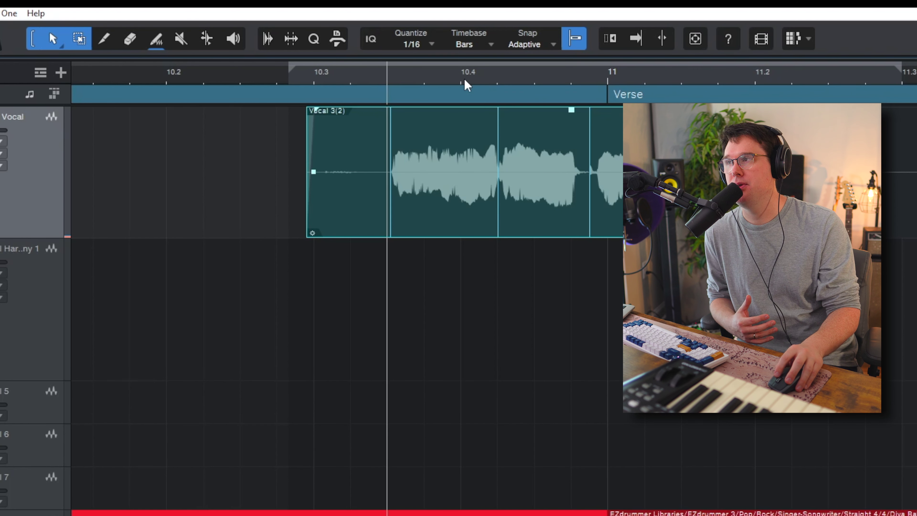
# Step: Turn on looping and play the first Lead Vocal clip from just after 10.3
pyautogui.press('/')
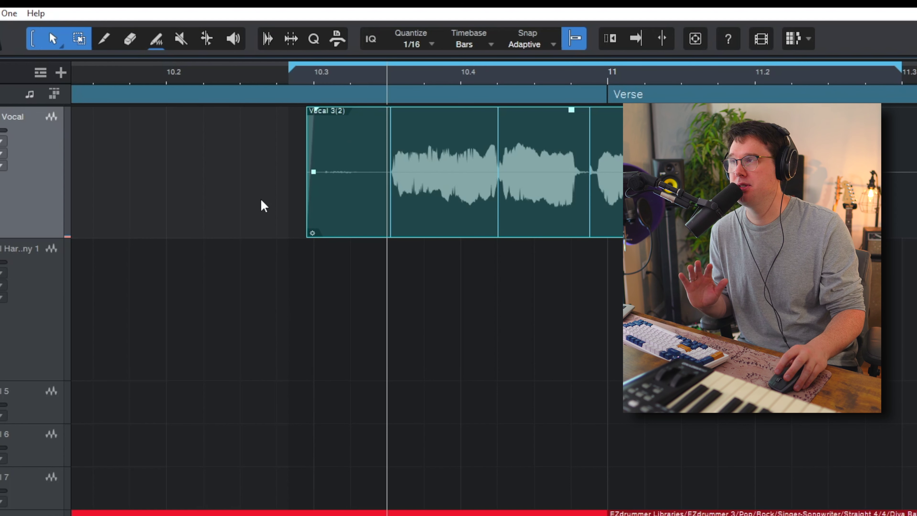
pyautogui.moveTo(467, 82); pyautogui.dragTo(464, 97)
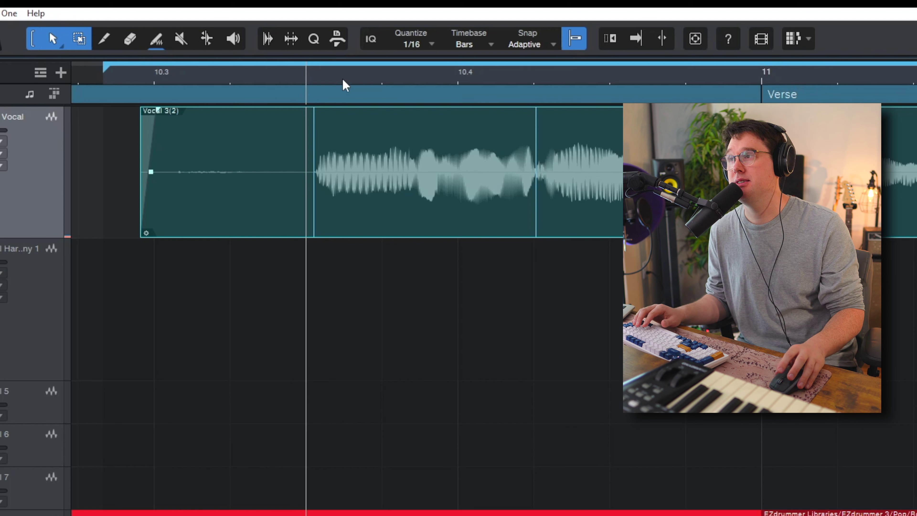
pyautogui.click(235, 74)
pyautogui.press('space')
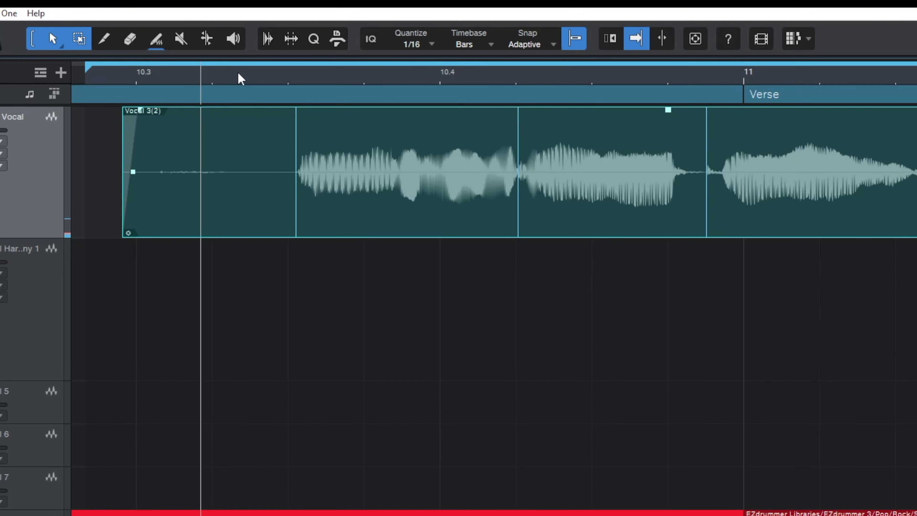
# Step: Try quantizing the selected Lead Vocal clip to 1/16, and undo the quantize
pyautogui.press('q')
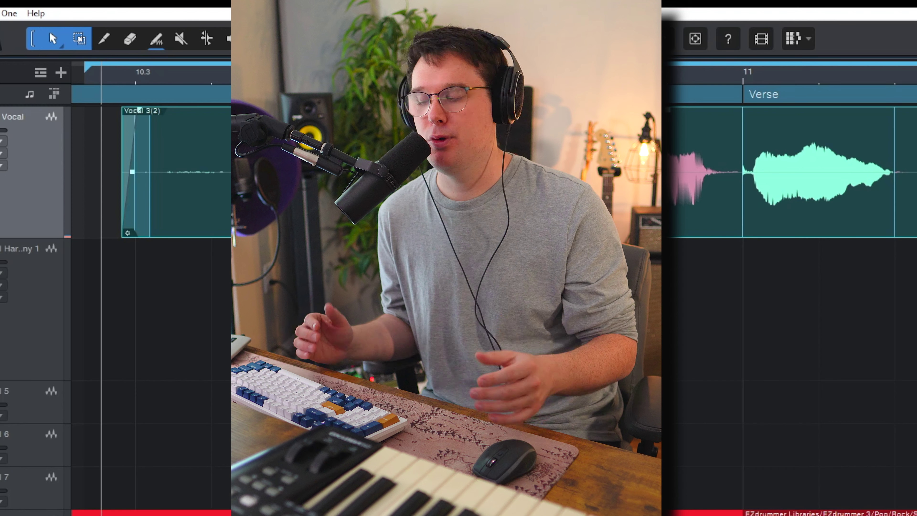
pyautogui.hotkey('ctrl', 'z')
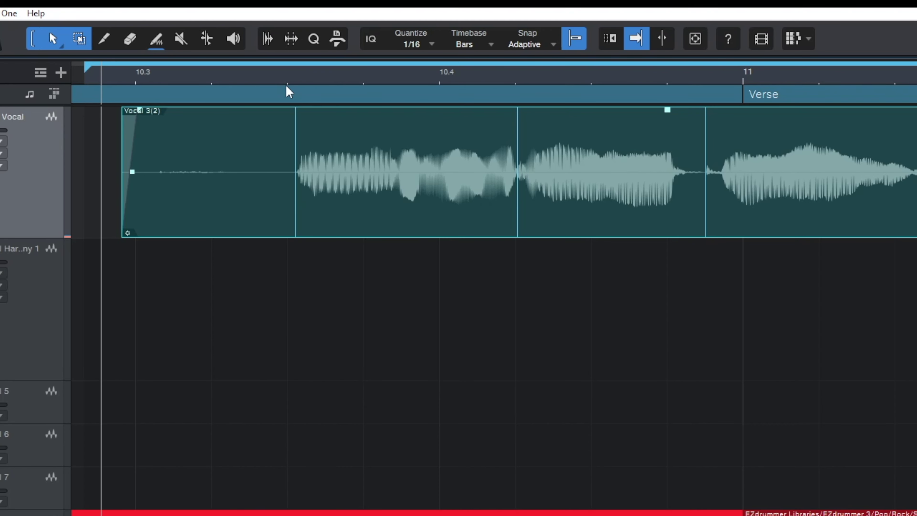
# Step: With the Bend tool, move the first phrase's bend marker earlier onto the grid line midway between 10.3 and 10.4
pyautogui.press('7')
pyautogui.moveTo(281, 73); pyautogui.dragTo(280, 109)
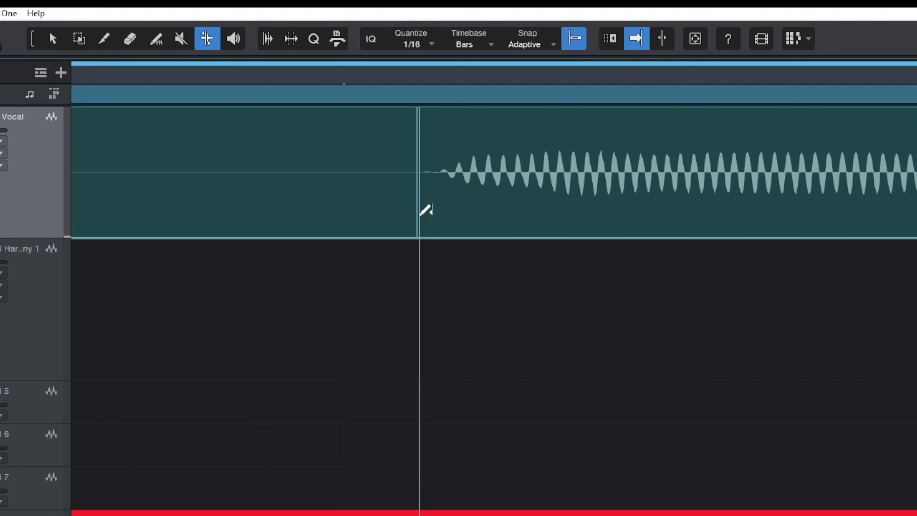
pyautogui.click(419, 214)
pyautogui.moveTo(418, 220); pyautogui.dragTo(344, 226)
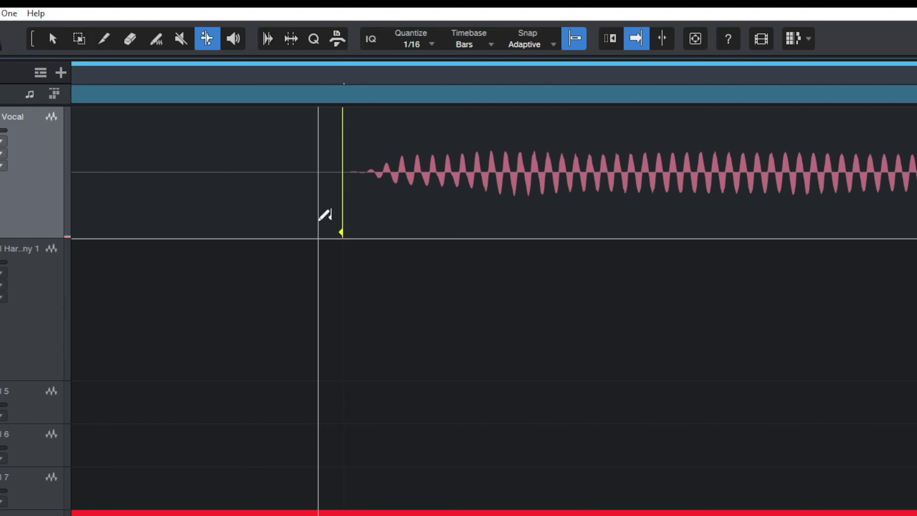
# Step: Try stretching the first phrase by pulling its bend marker back to 10.3, and play the result
pyautogui.moveTo(342, 227); pyautogui.dragTo(76, 253)
pyautogui.moveTo(372, 69); pyautogui.dragTo(384, 15)
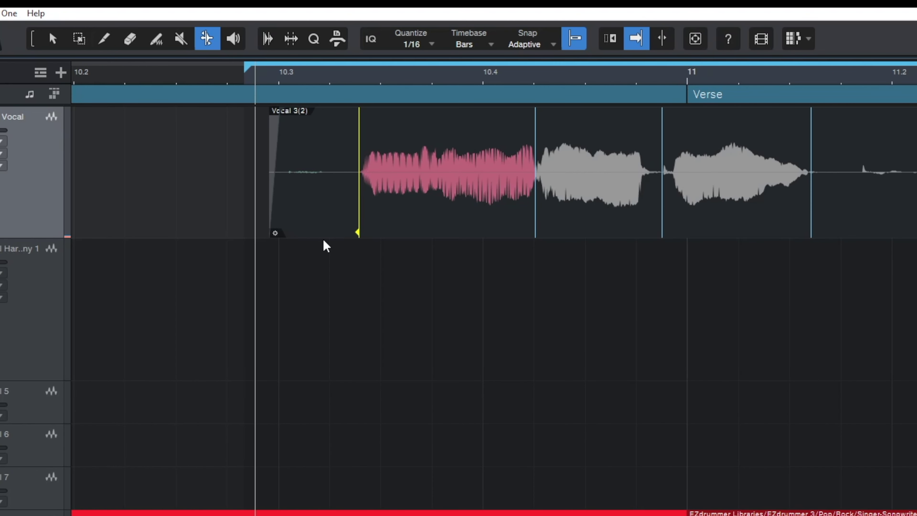
pyautogui.moveTo(362, 229); pyautogui.dragTo(284, 238)
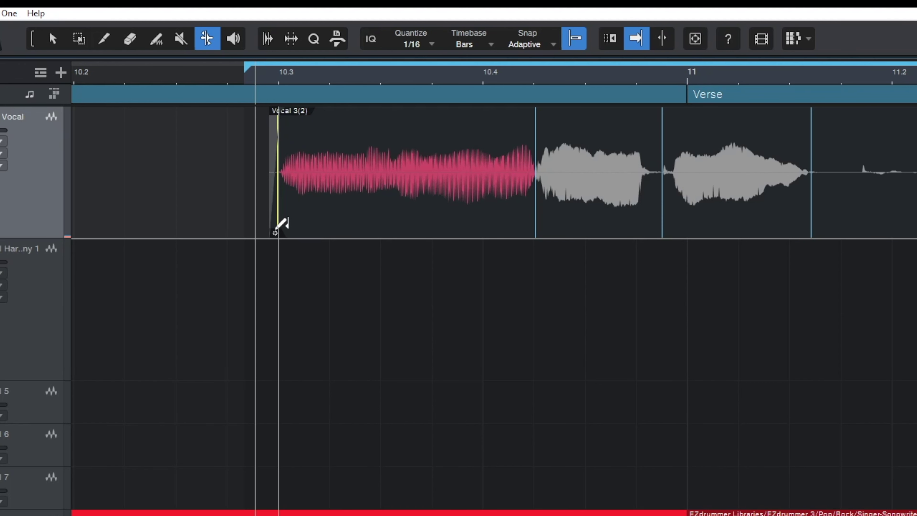
pyautogui.press('space')
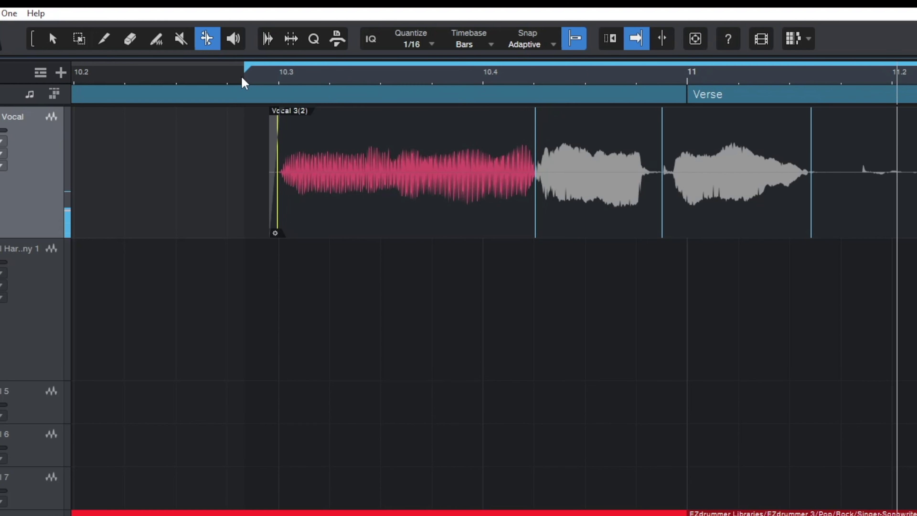
pyautogui.press('e')
# Step: Return the first phrase's bend marker to slightly before the line midway between 10.3 and 10.4, so the vocal onset meets that line
pyautogui.moveTo(272, 229); pyautogui.dragTo(849, 219)
pyautogui.moveTo(813, 75); pyautogui.dragTo(787, 14)
pyautogui.moveTo(870, 72); pyautogui.dragTo(829, 112)
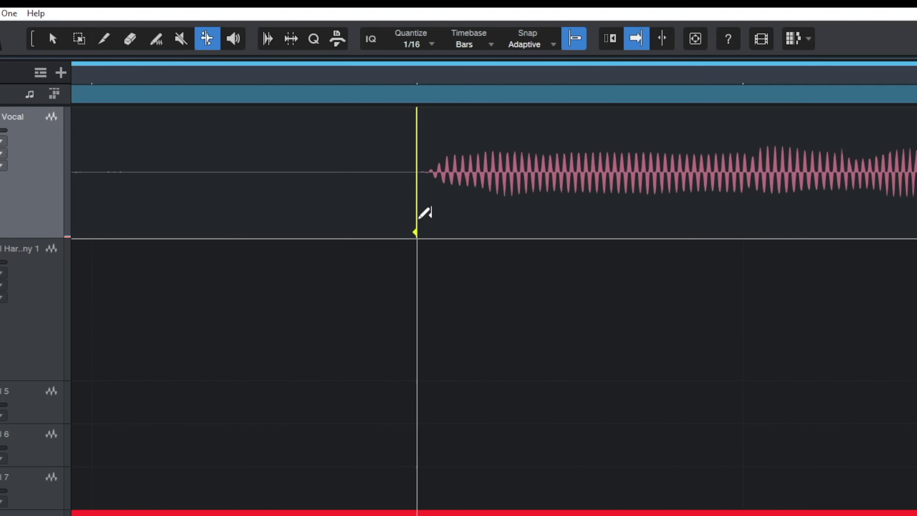
pyautogui.moveTo(416, 225)
pyautogui.mouseDown()
pyautogui.moveTo(391, 229)
pyautogui.moveTo(401, 226)
pyautogui.mouseUp()
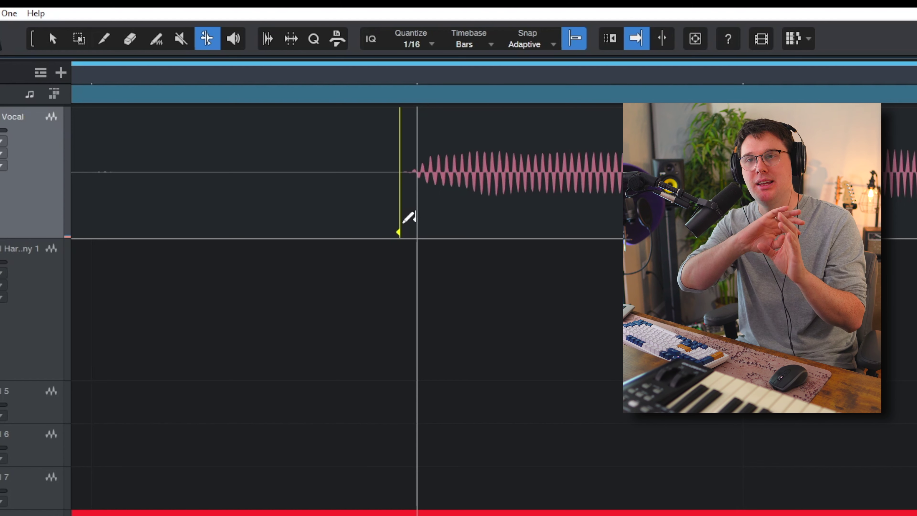
pyautogui.moveTo(366, 71); pyautogui.dragTo(352, 30)
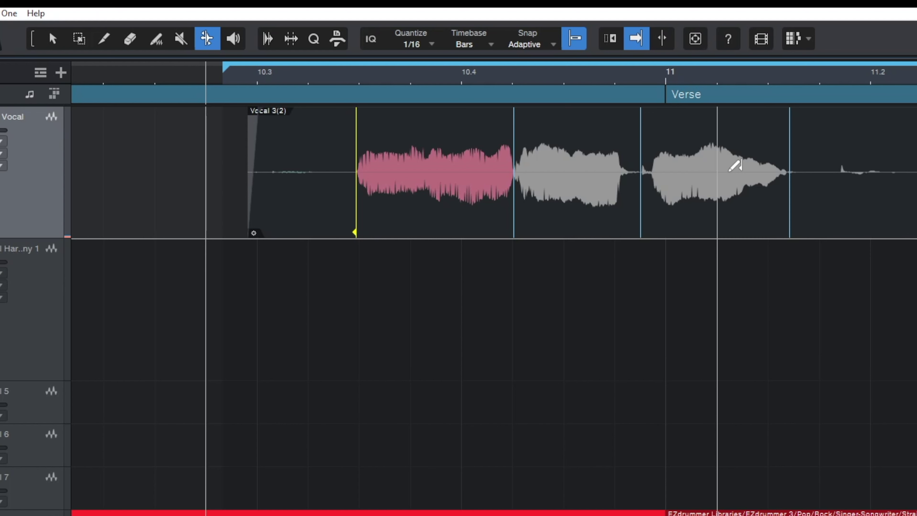
# Step: Remove the bend markers at the start and end of the third phrase in the first Lead Vocal clip
pyautogui.doubleClick(719, 185)
pyautogui.doubleClick(640, 216)
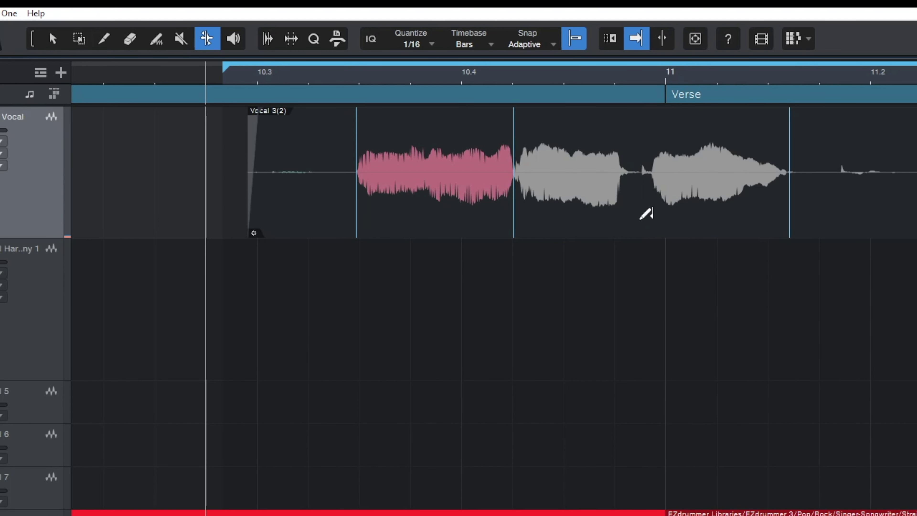
pyautogui.doubleClick(794, 218)
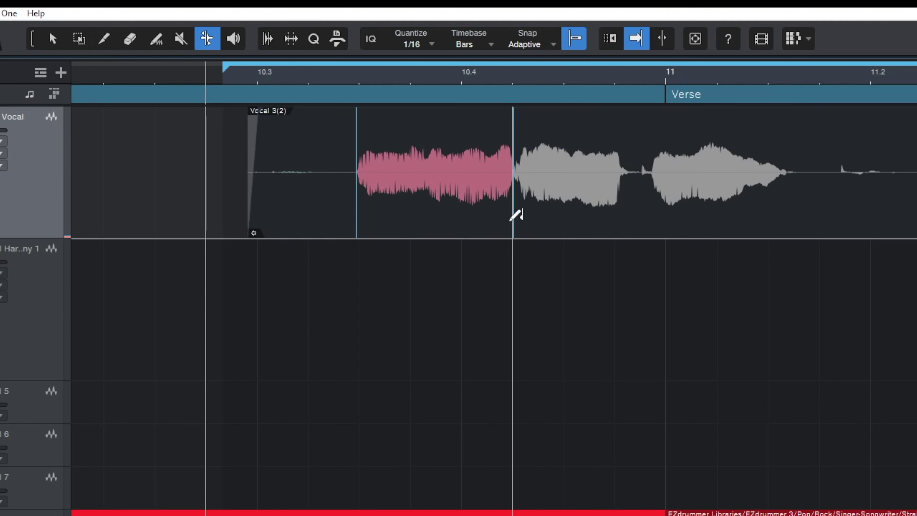
# Step: Try moving the second phrase's bend marker to 10.4 and to midway between 10.4 and 11, and undo back to all four markers
pyautogui.moveTo(515, 227); pyautogui.dragTo(464, 232)
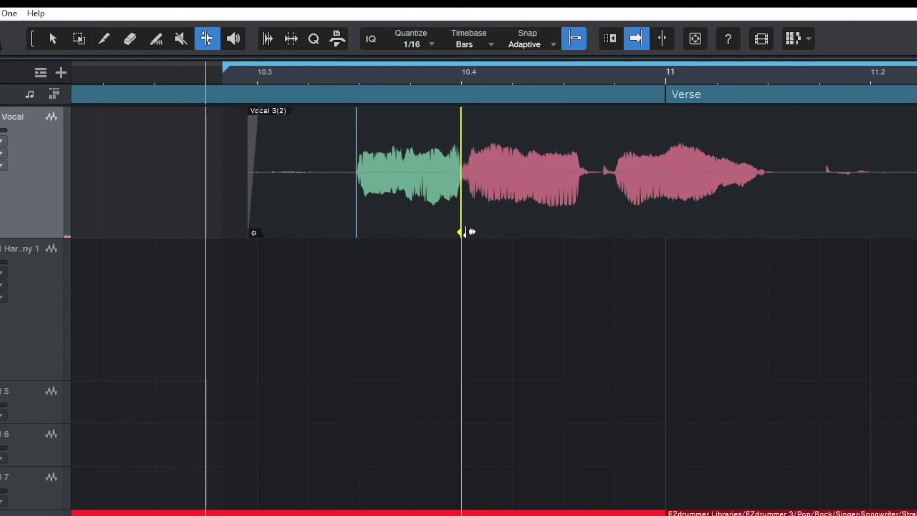
pyautogui.moveTo(461, 232)
pyautogui.mouseDown()
pyautogui.moveTo(415, 234)
pyautogui.moveTo(553, 248)
pyautogui.mouseUp()
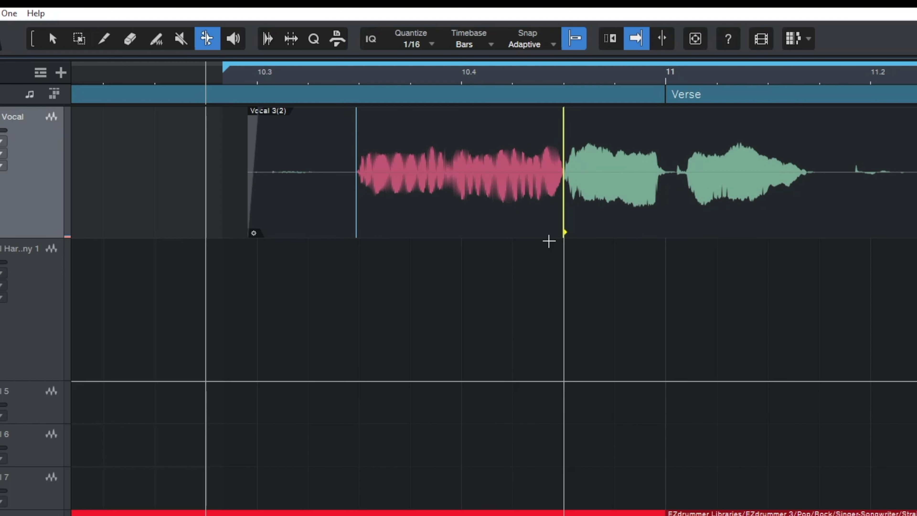
pyautogui.hotkey('ctrl', 'z')
pyautogui.hotkey('ctrl', 'z')
pyautogui.hotkey('ctrl', 'z')
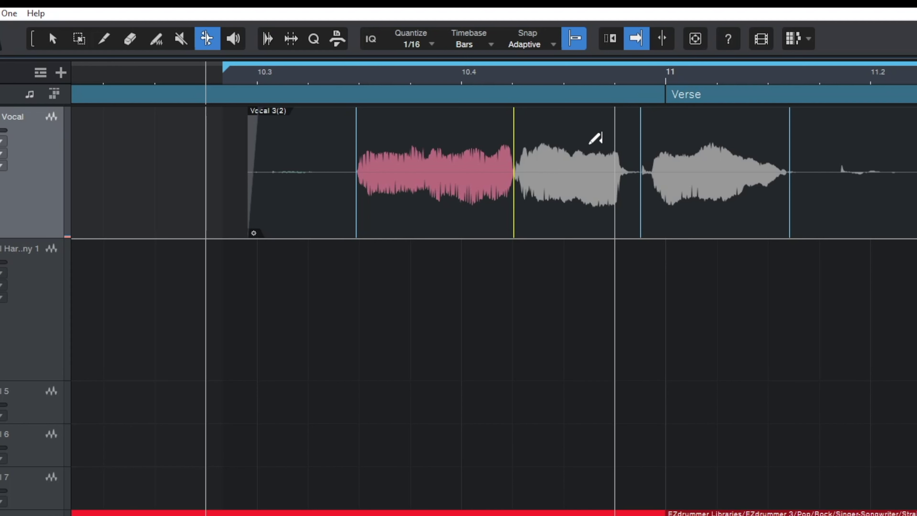
# Step: Fine-tune the second phrase's bend marker, shift the third phrase's marker later to just before bar 11, and play back the clip
pyautogui.moveTo(515, 224)
pyautogui.mouseDown()
pyautogui.moveTo(484, 221)
pyautogui.moveTo(496, 222)
pyautogui.mouseUp()
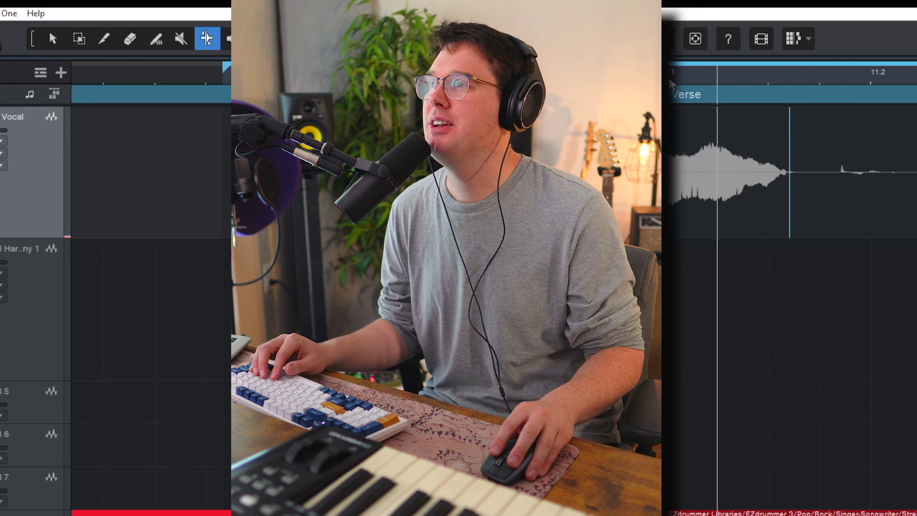
pyautogui.scroll(8, 671, 217)
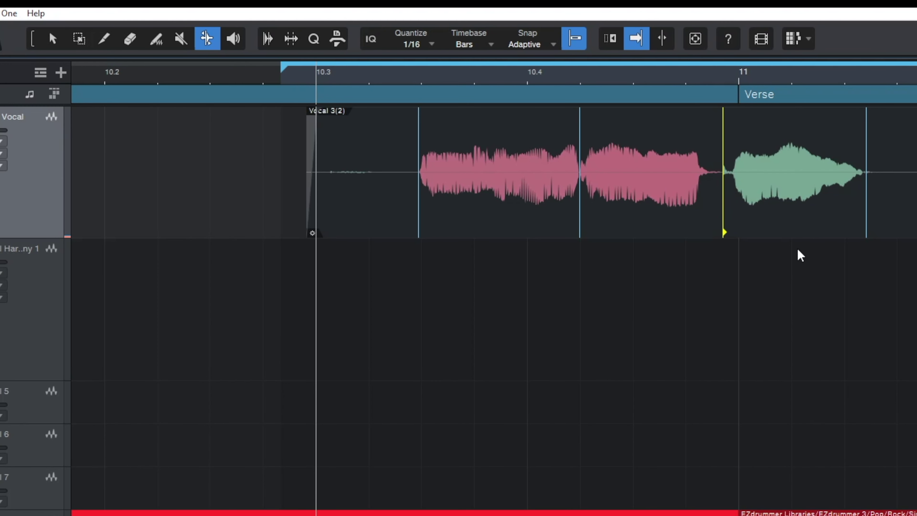
pyautogui.press('space')
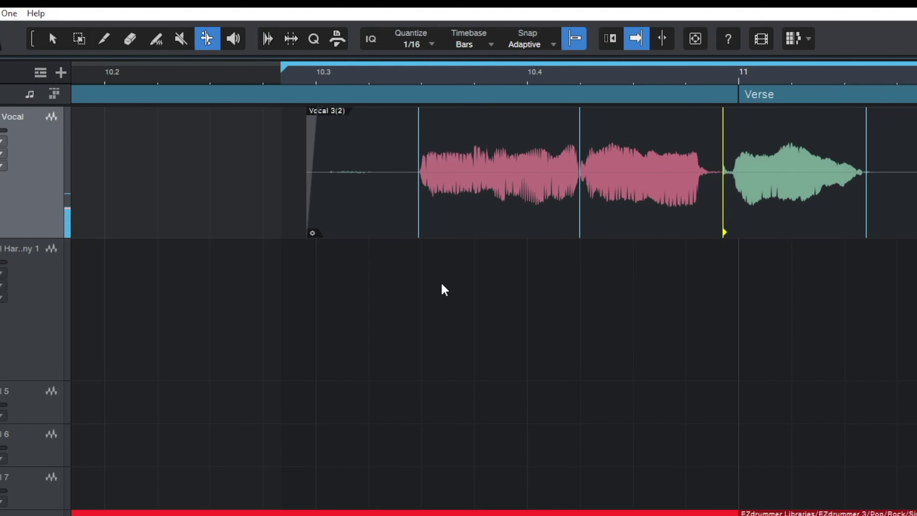
pyautogui.moveTo(480, 71); pyautogui.dragTo(471, 51)
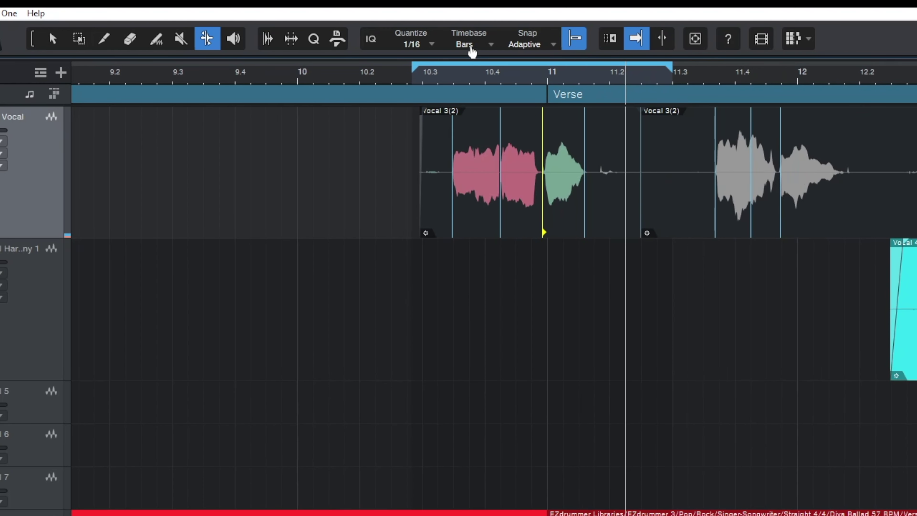
pyautogui.moveTo(538, 73); pyautogui.dragTo(499, 113)
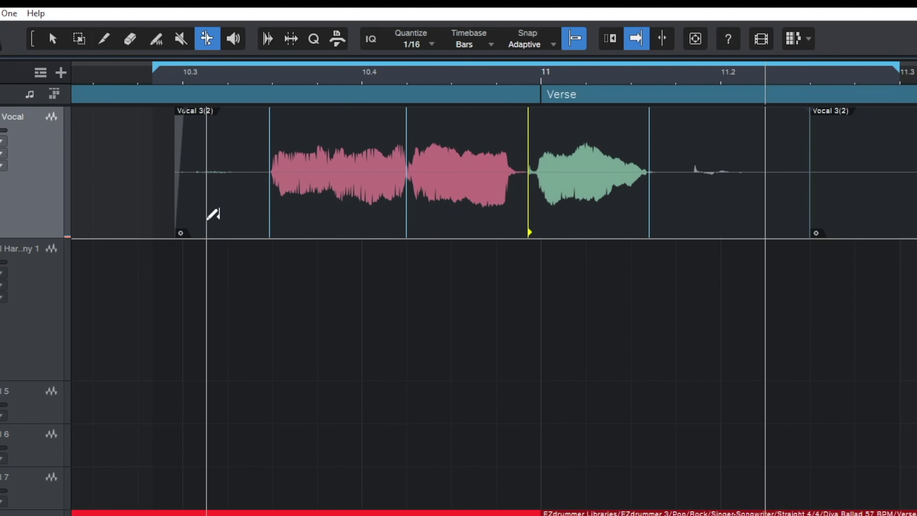
pyautogui.press('1')
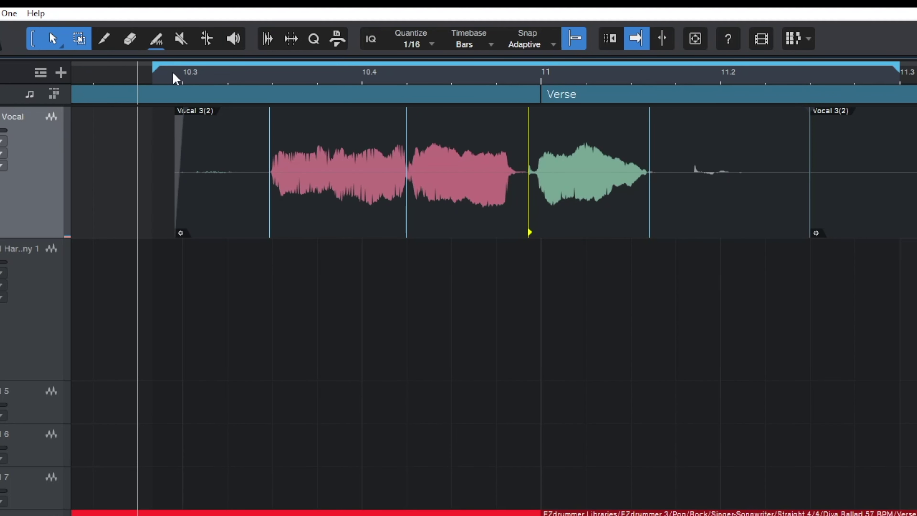
pyautogui.press('space')
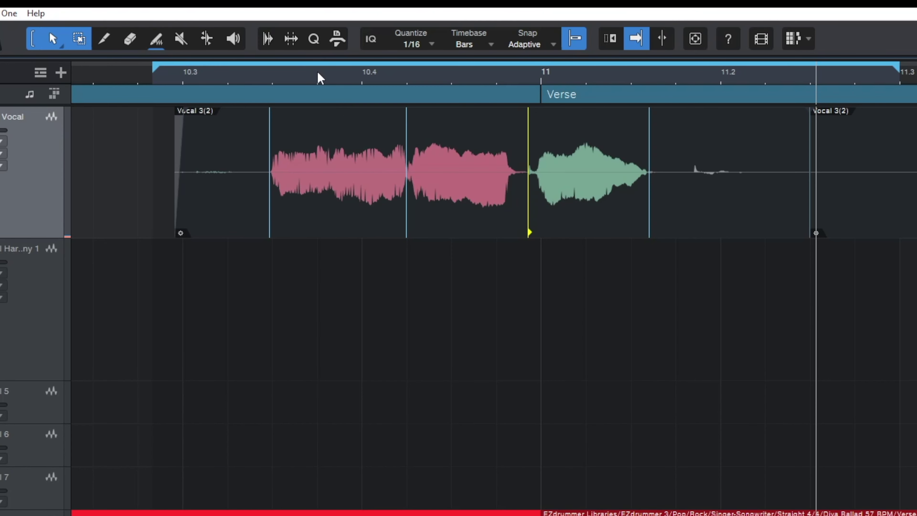
# Step: Select the Vocal 4 clip on the Harmony 1 track and enable its bend markers
pyautogui.moveTo(300, 68); pyautogui.dragTo(286, 37)
pyautogui.click(583, 202)
pyautogui.moveTo(571, 86); pyautogui.dragTo(565, 129)
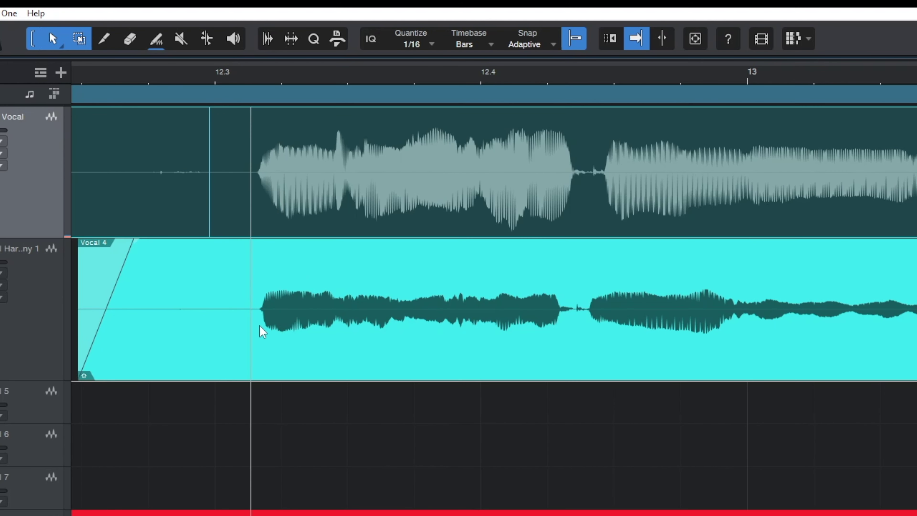
pyautogui.click(273, 340)
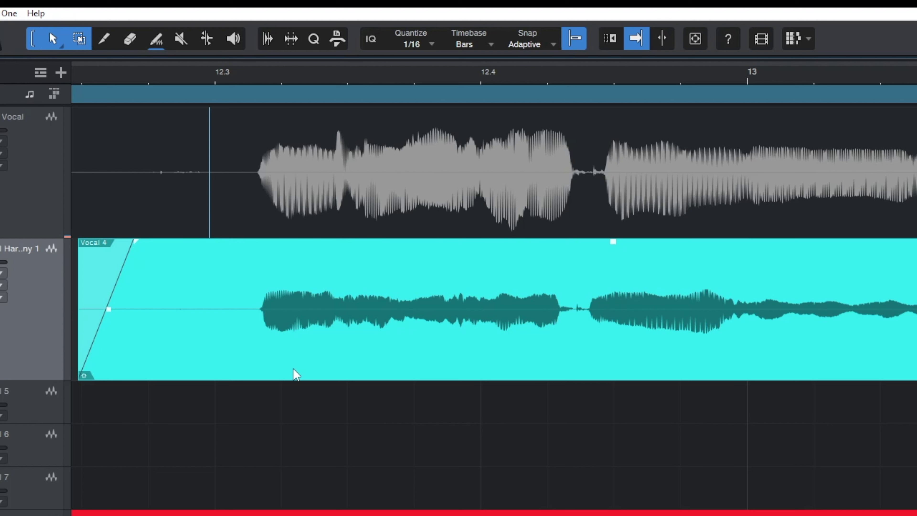
pyautogui.rightClick(291, 351)
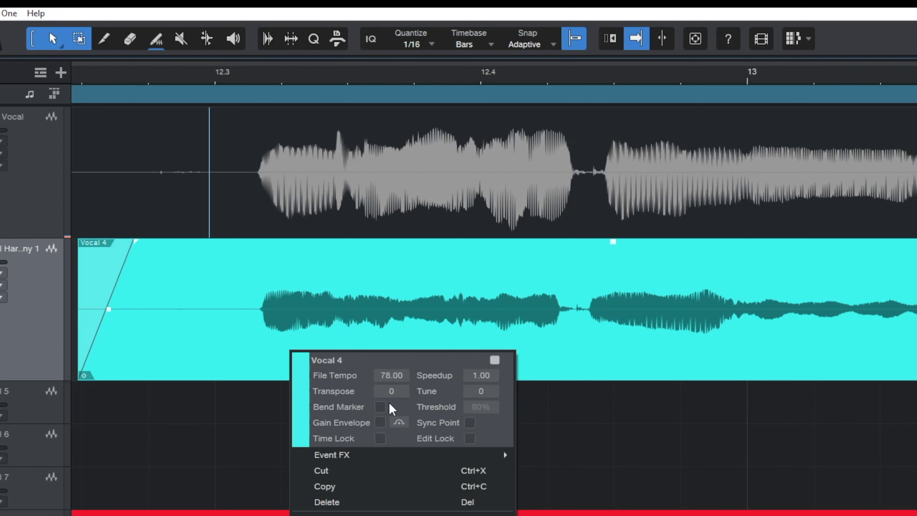
pyautogui.click(380, 407)
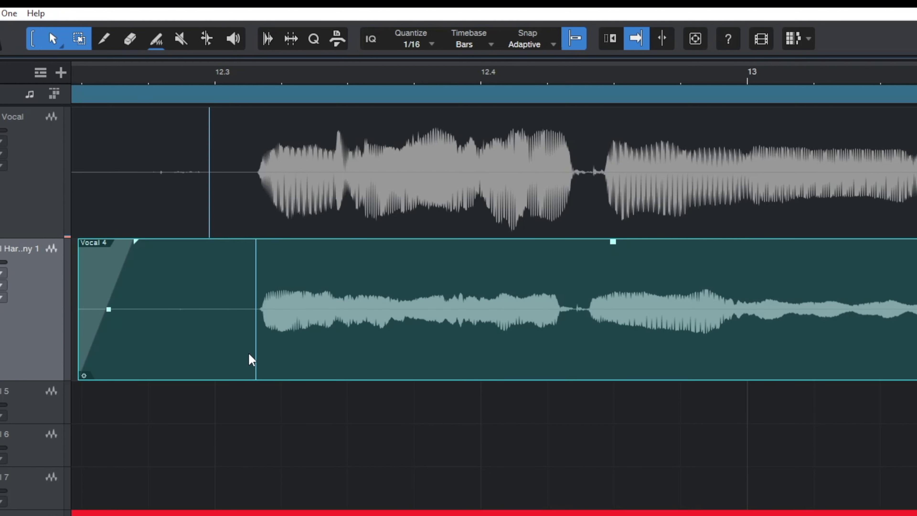
# Step: Start placing a bend marker with the Bend tool at the start of the Lead Vocal phrase between 12.4 and 13
pyautogui.press('7')
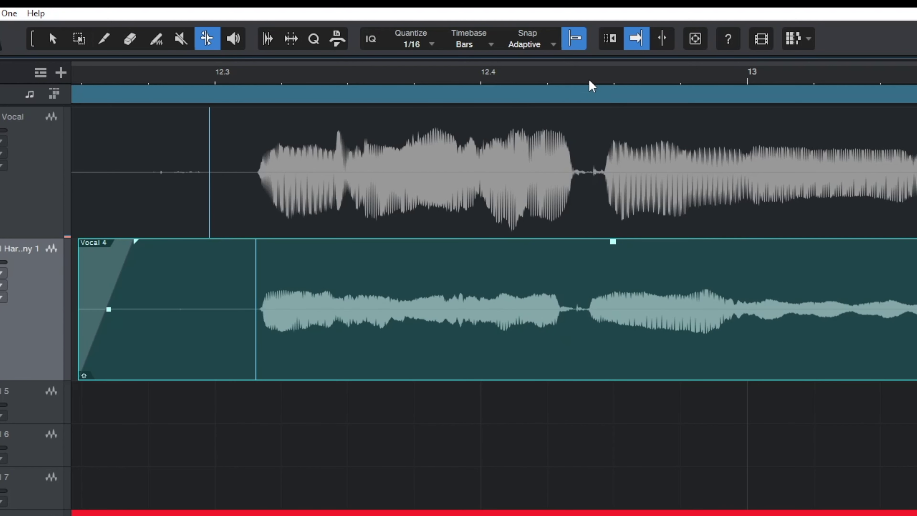
pyautogui.moveTo(598, 82); pyautogui.dragTo(561, 188)
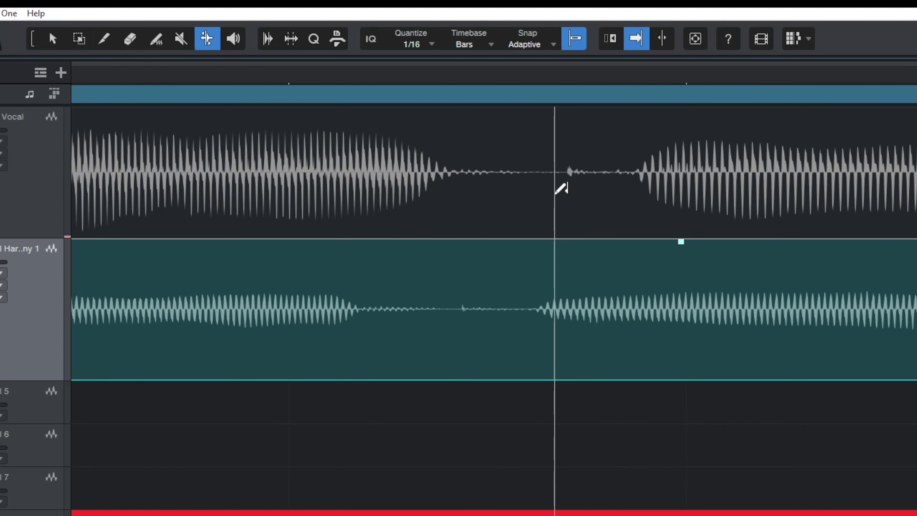